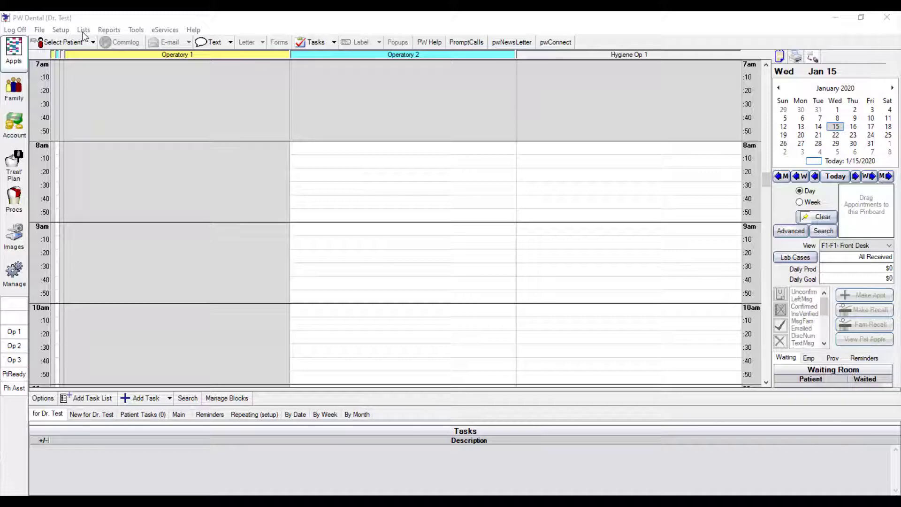
- Search the procedure codes for 1110 and open the adult prophylaxis code for editing
left_click(84, 30)
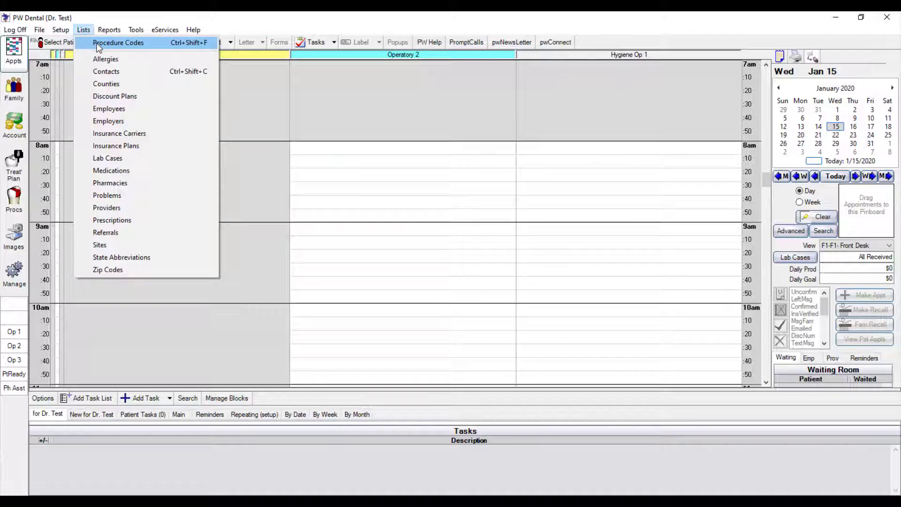
left_click(99, 48)
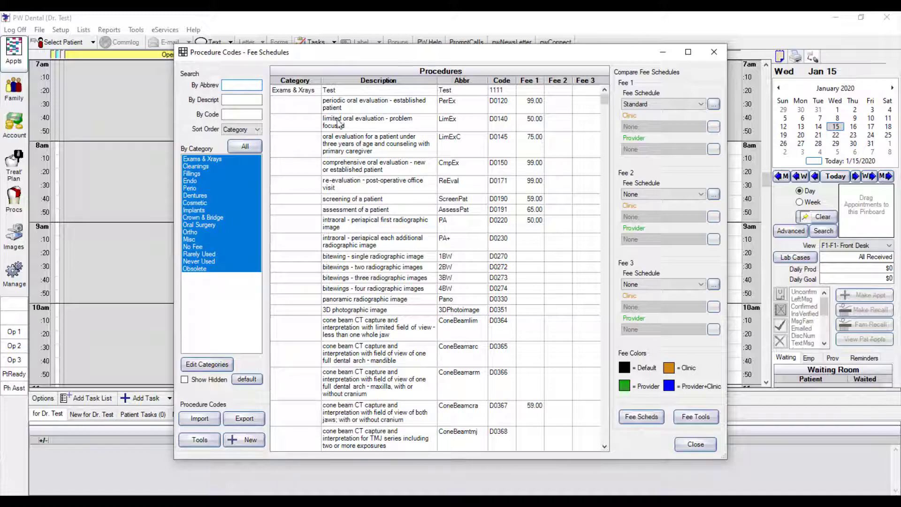
left_click(242, 114)
type("1110")
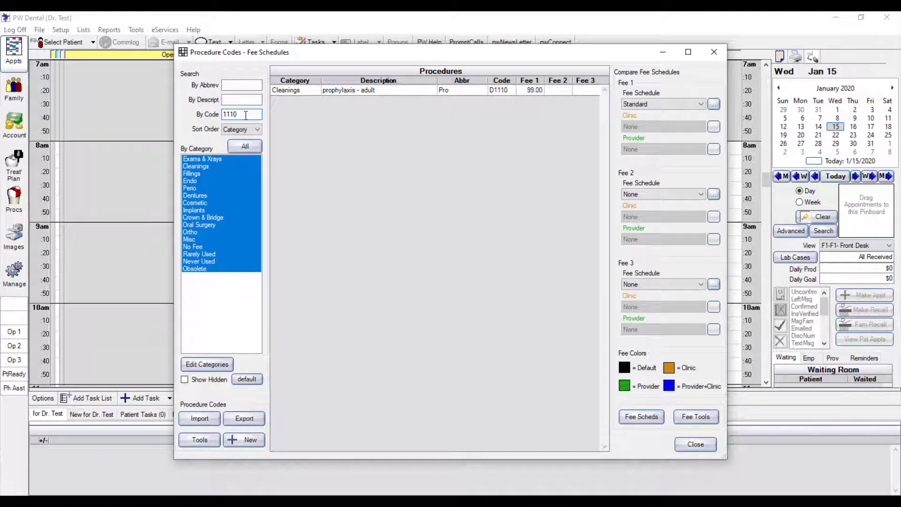
left_click(345, 91)
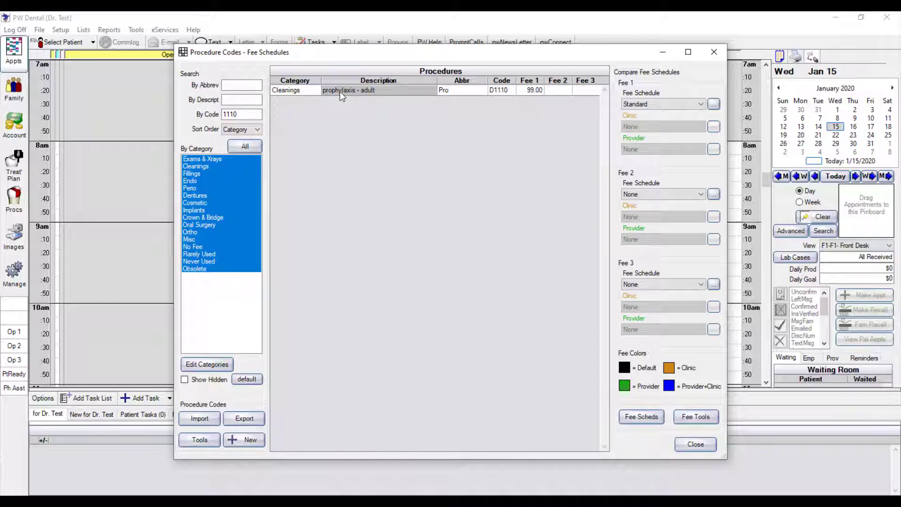
double_click(340, 90)
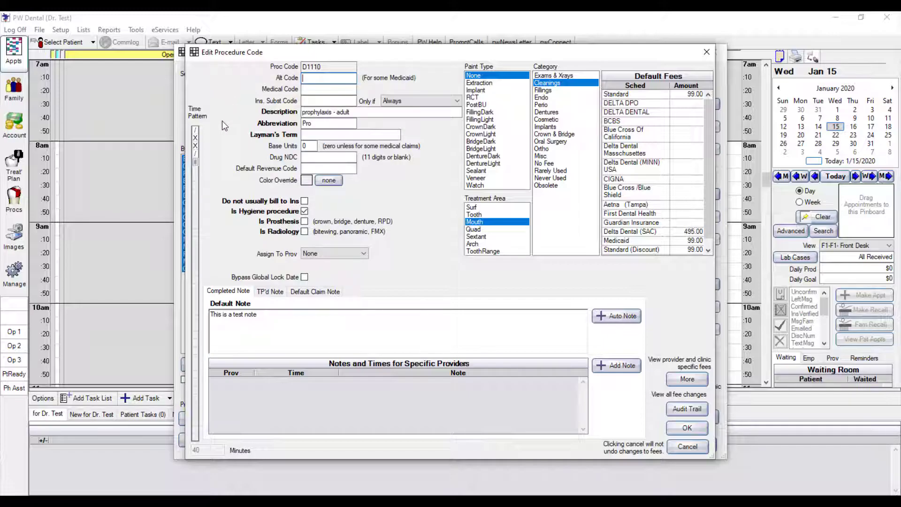
- Examine the default completed note, treatment-plan note and claim note of the adult prophylaxis code
left_click(267, 314)
left_click(272, 292)
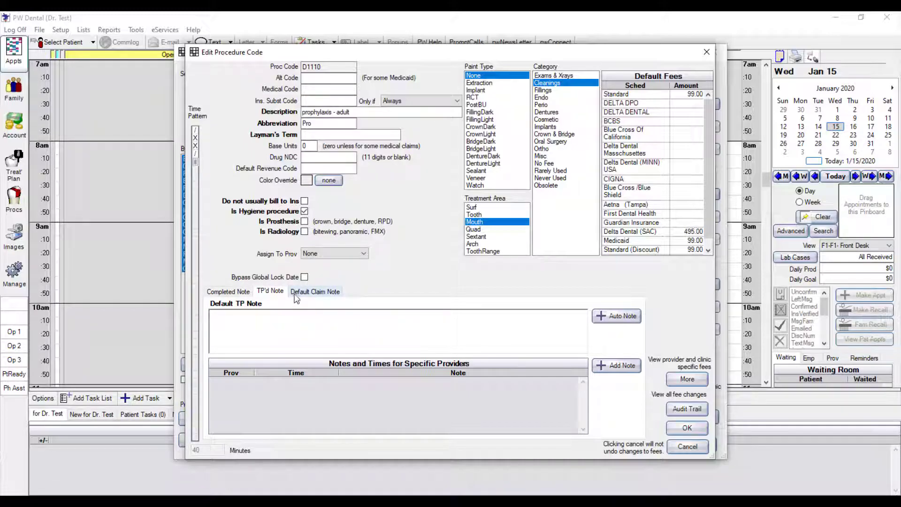
left_click(310, 294)
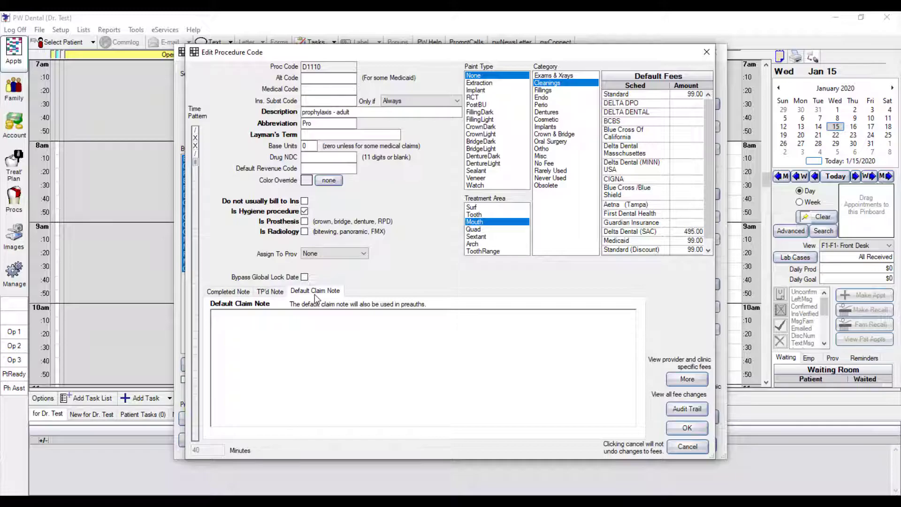
left_click(240, 292)
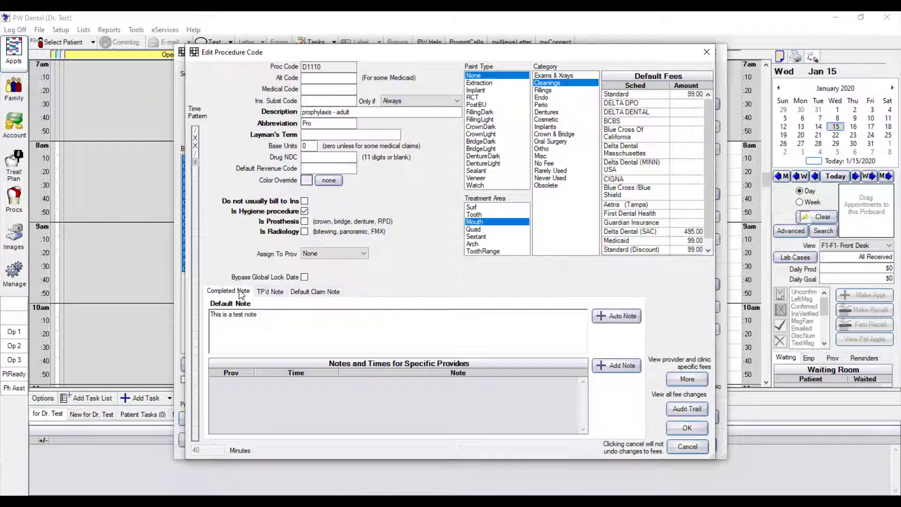
left_click(263, 319)
left_click(267, 293)
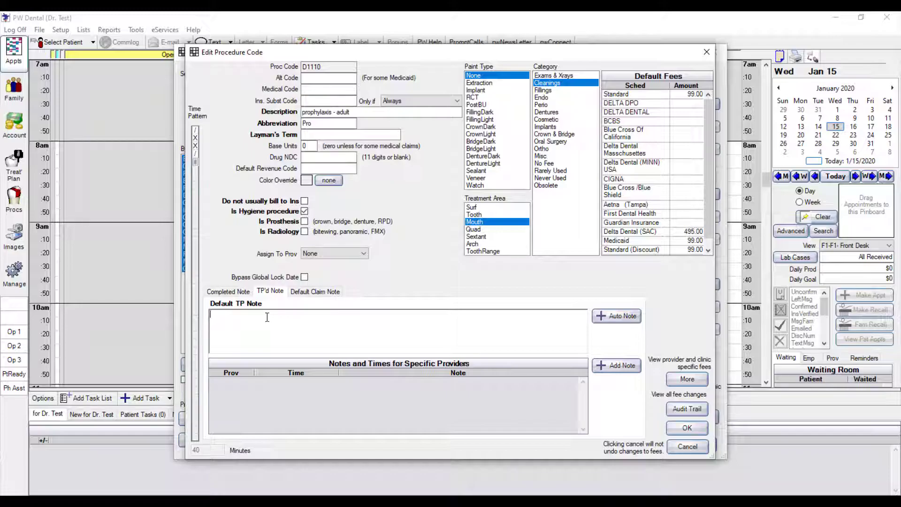
left_click(303, 292)
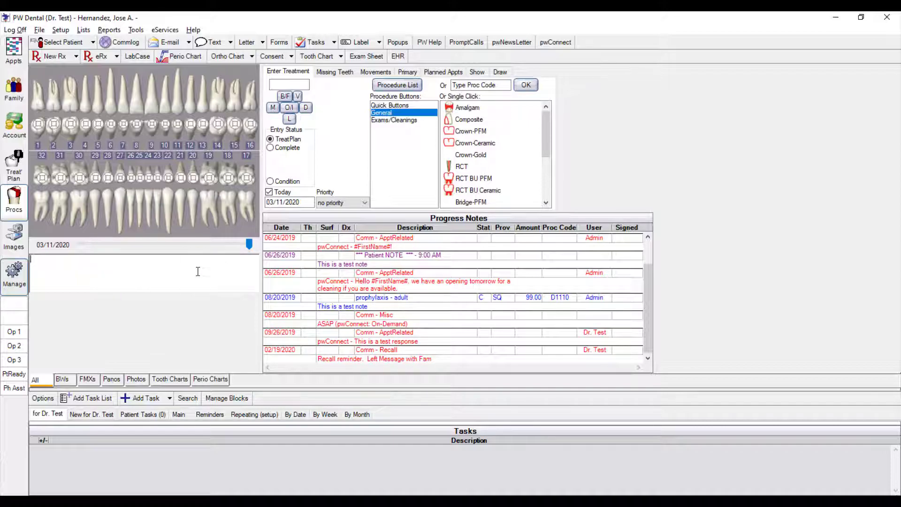
- Open the quick notes from the patient's treatment note and review the Medical Urgent, Medical Summary, Service Notes and Text Greetings Messages categories
right_click(139, 271)
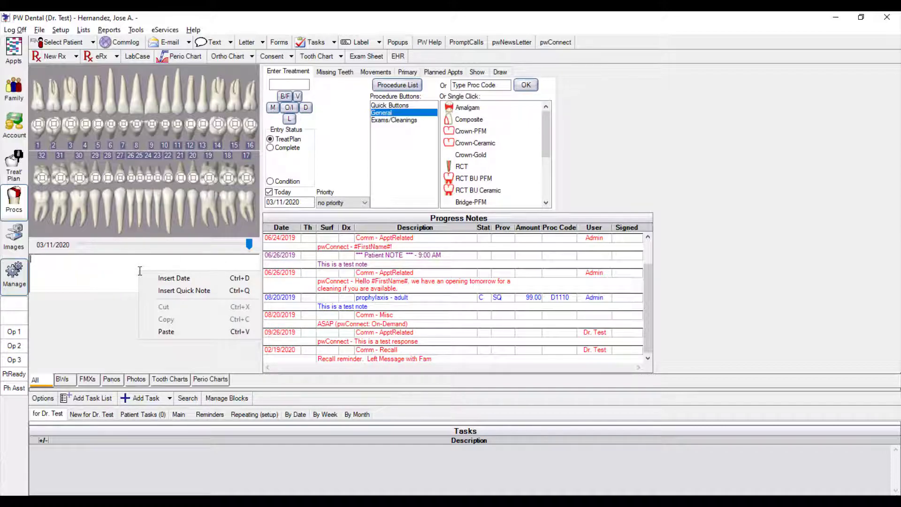
left_click(170, 291)
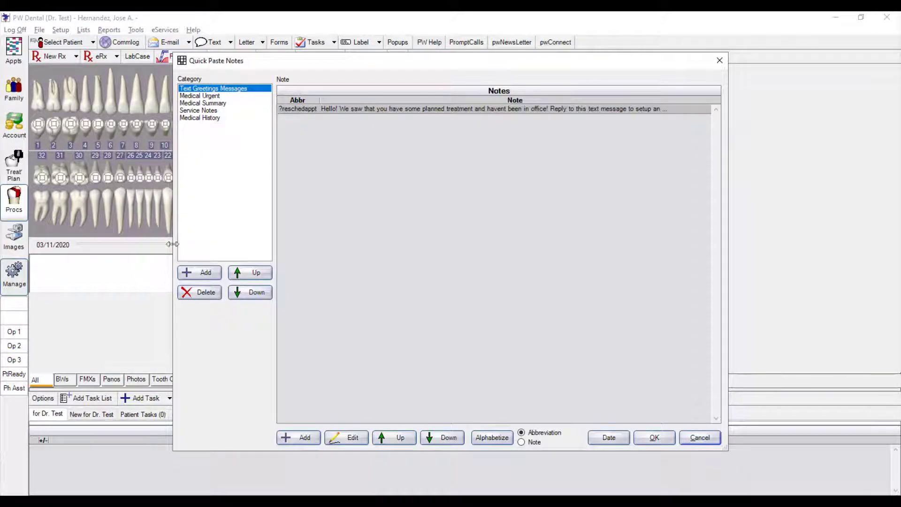
left_click(196, 96)
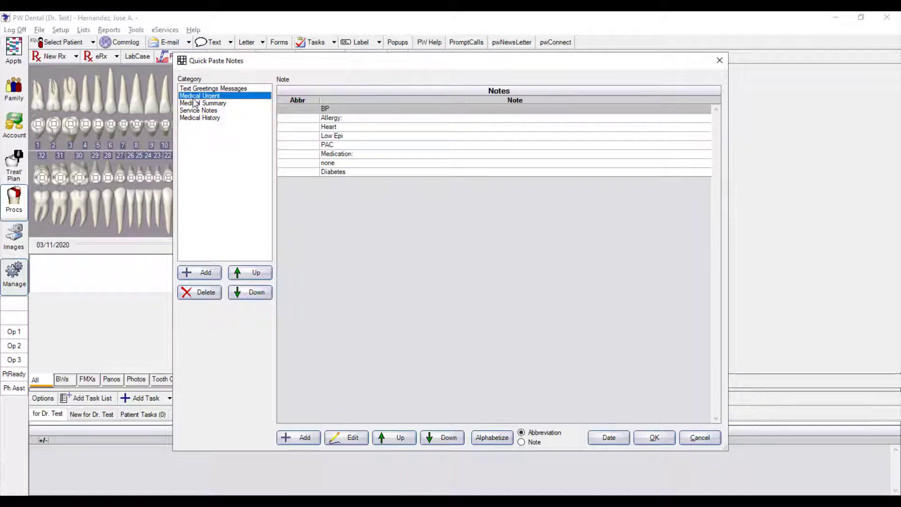
left_click(192, 104)
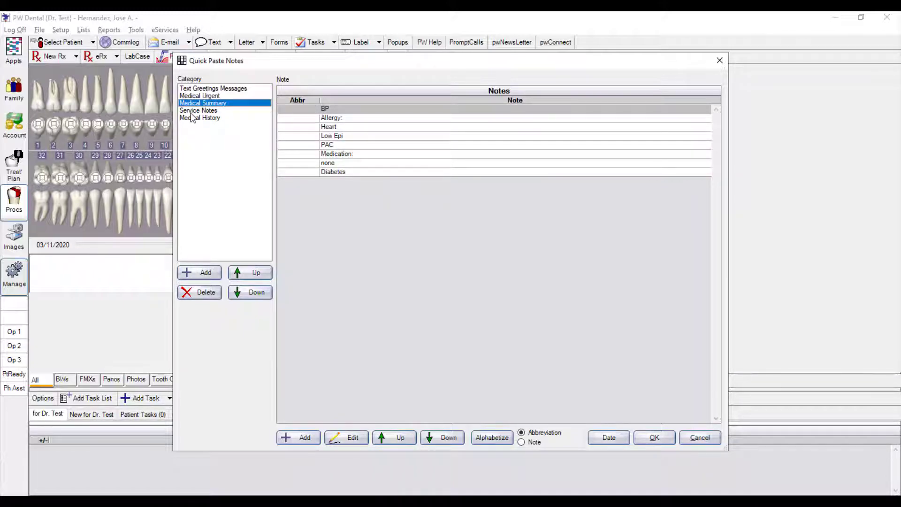
left_click(193, 111)
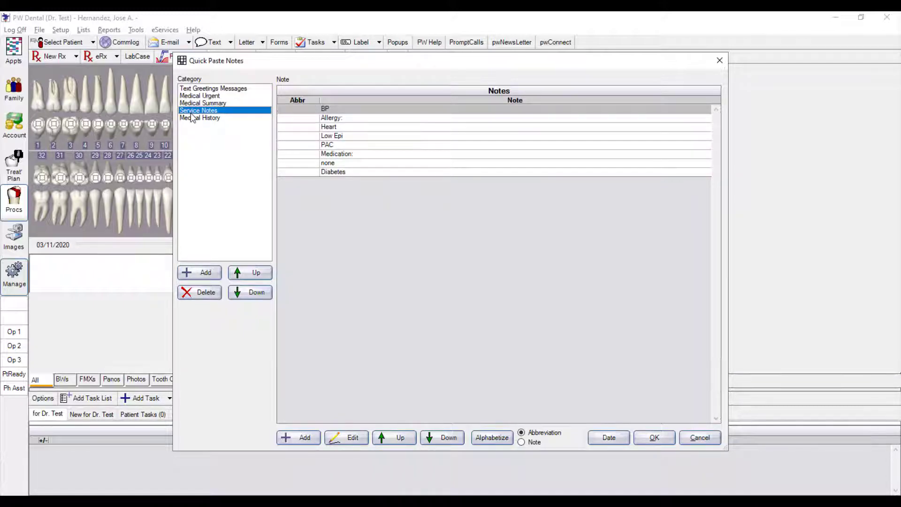
left_click(208, 89)
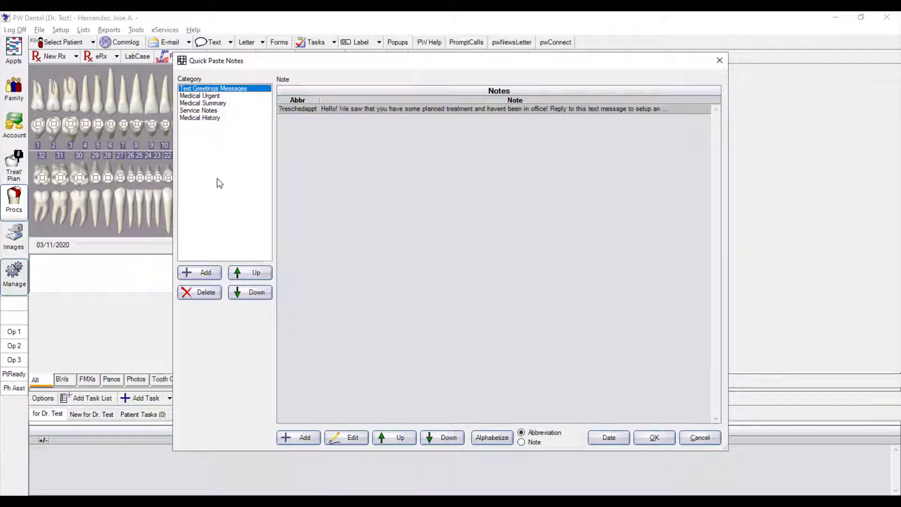
- Add a quick paste category named Appointment Reschedule as the default for the Appointment type
left_click(193, 271)
type("Appointment Reschewdule")
key("Left")
key("Left")
key("Left")
key("BackSpace")
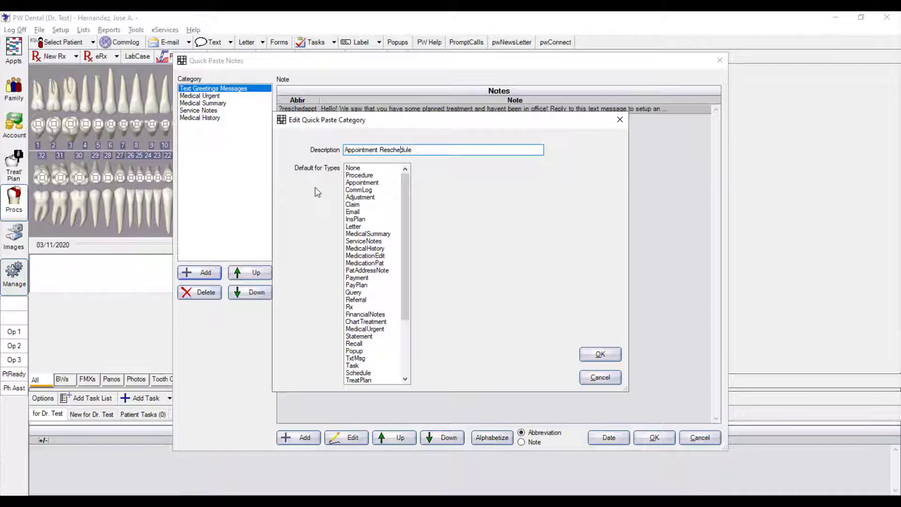
left_click(374, 184)
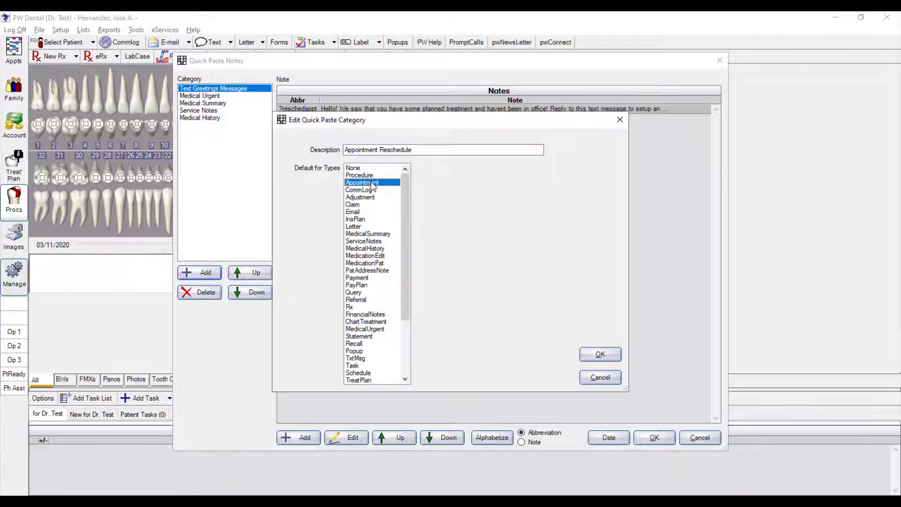
left_click(601, 355)
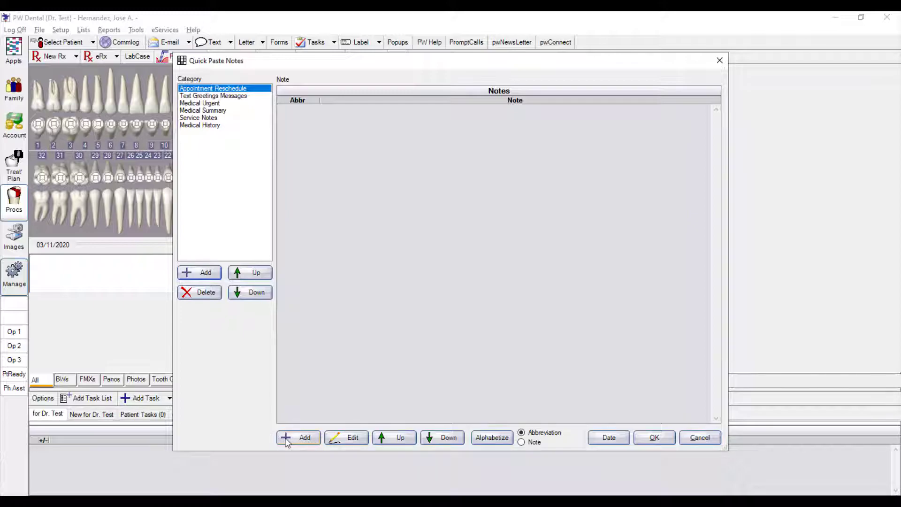
- Start a new quick note in the Appointment Reschedule category with the abbreviation apptresched
left_click(301, 442)
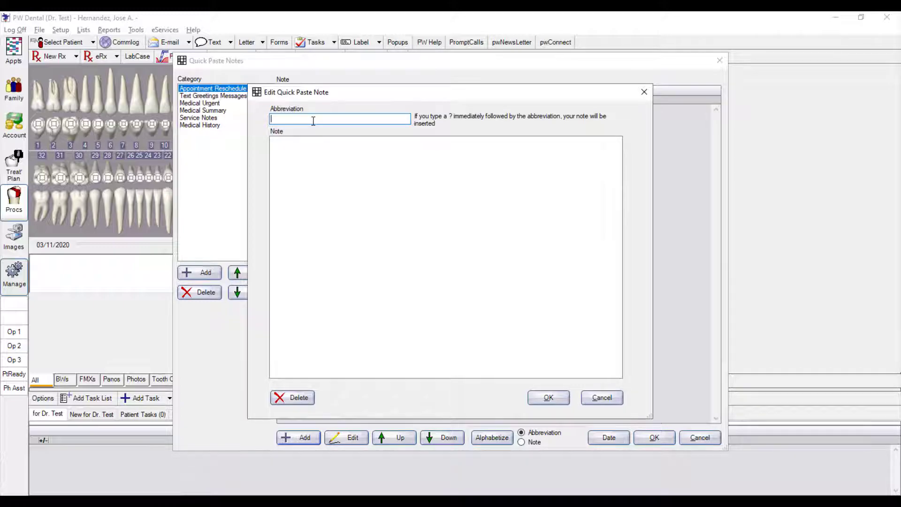
left_click(302, 148)
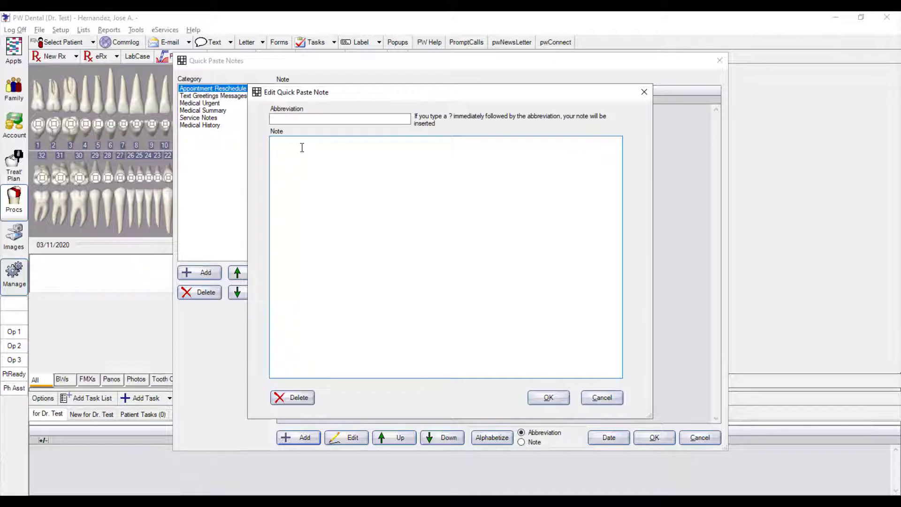
left_click(310, 121)
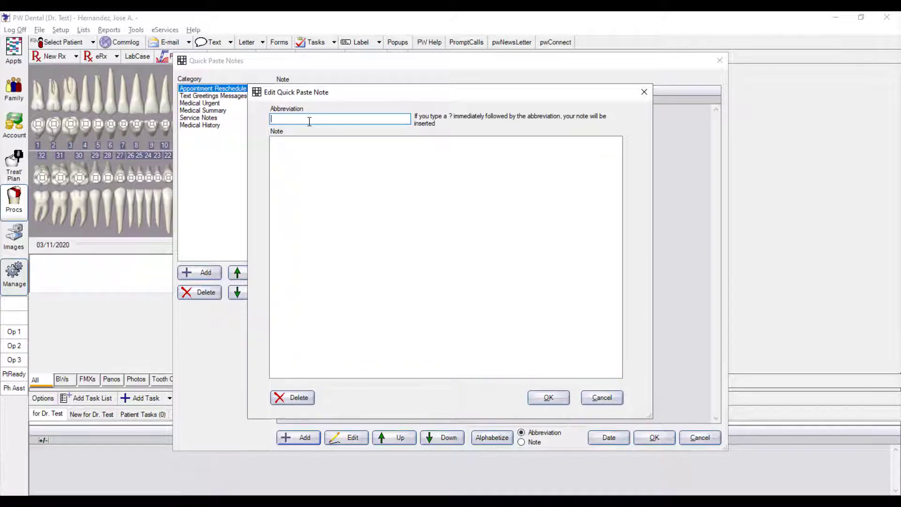
type("apptresched")
left_click_drag(306, 118, 268, 113)
left_click(306, 118)
- Set the note text to "Thank you for the response! What timoe would you be able to come in for treatment?" and insert it into the chart
left_click(294, 153)
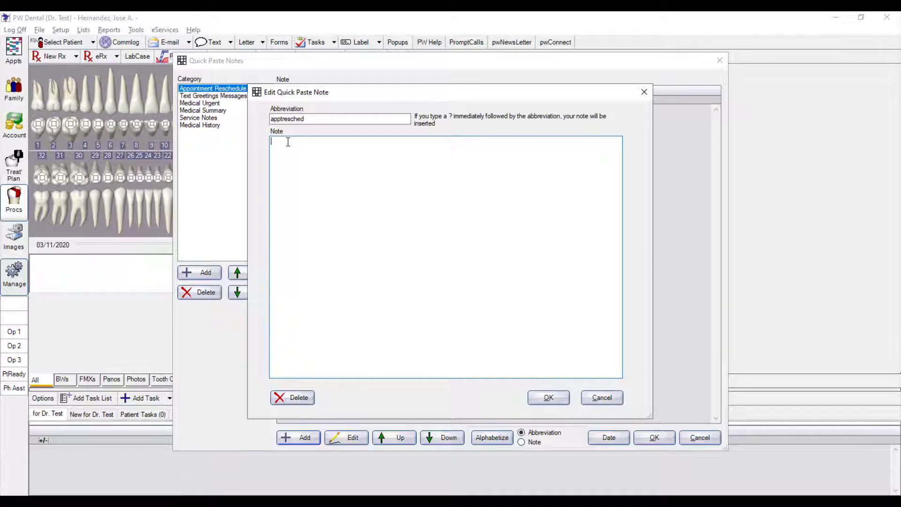
type("Thank you for the response! What timoe would you be able ")
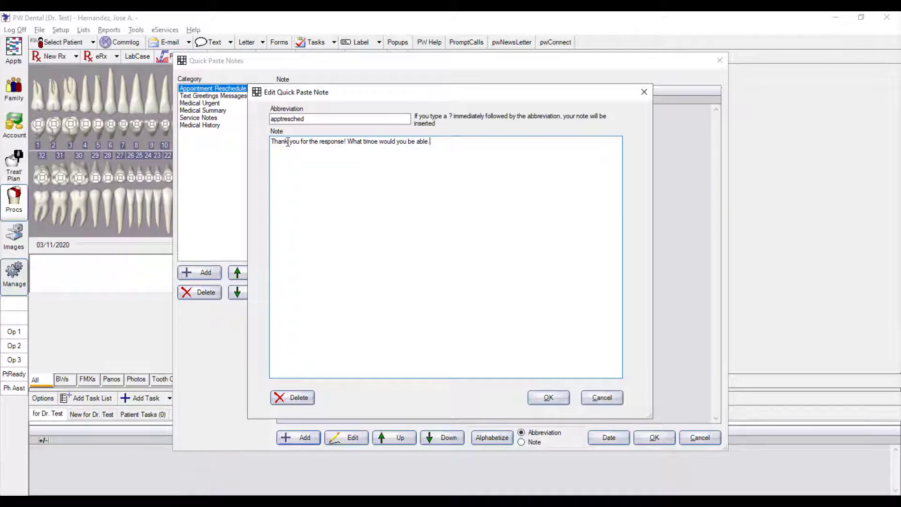
type("to come in for treatment?")
left_click(549, 397)
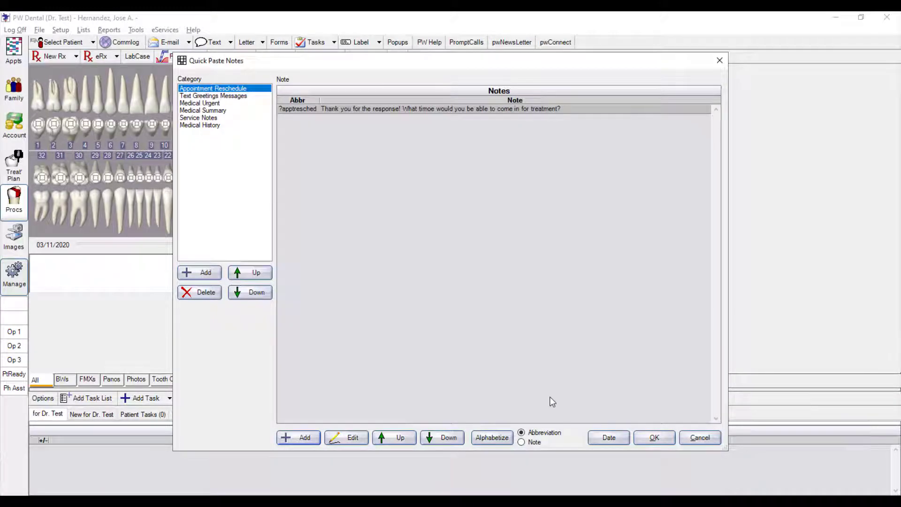
left_click(654, 437)
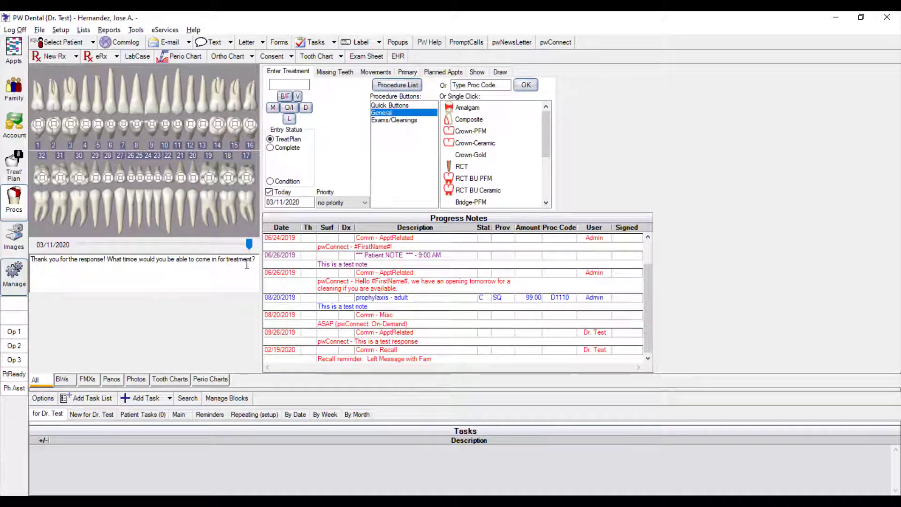
- Clear the patient's treatment note and reinsert the apptresched note from the quick notes list
left_click_drag(256, 259, 30, 260)
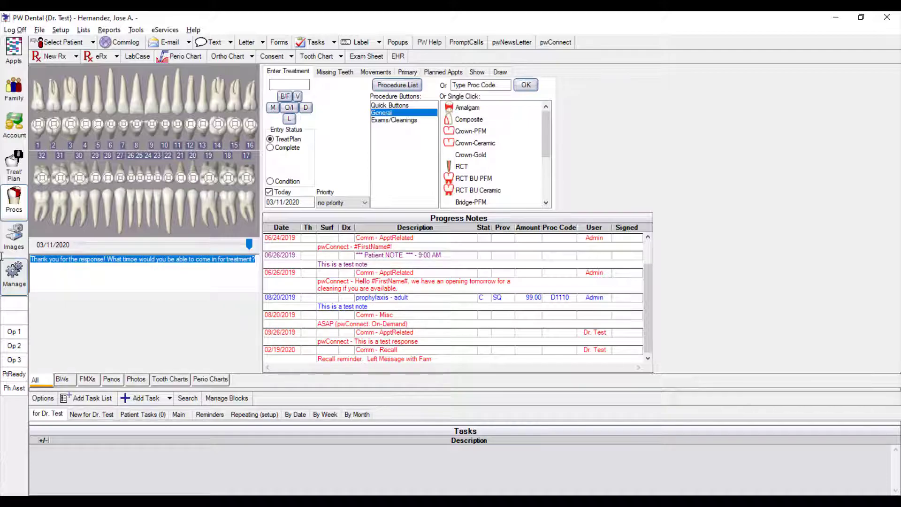
key("BackSpace")
right_click(189, 264)
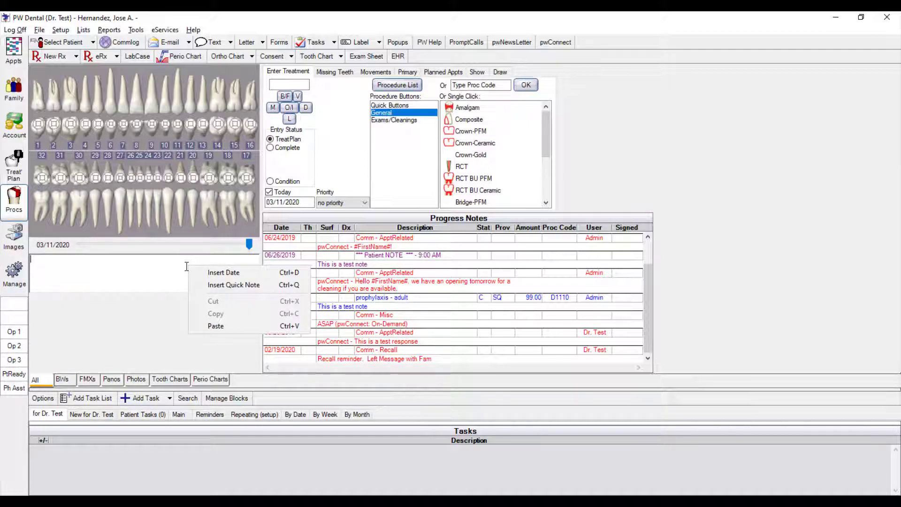
left_click(203, 285)
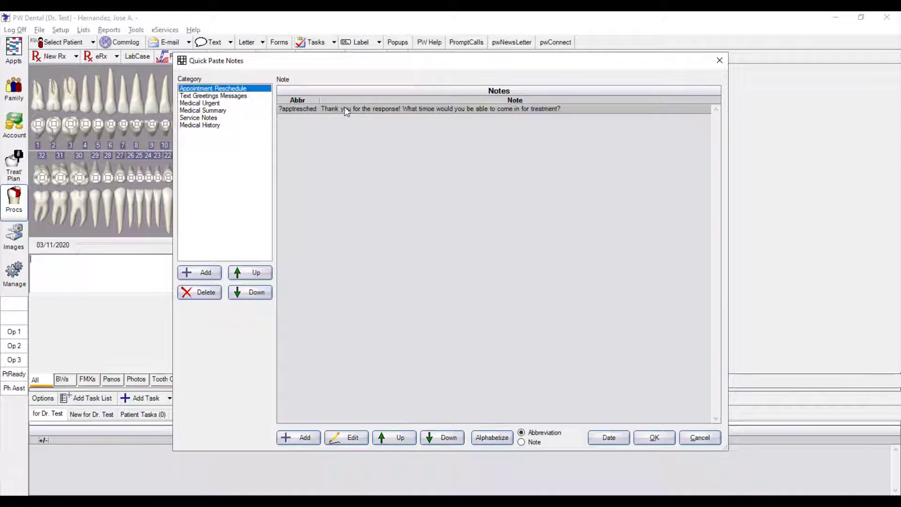
left_click(654, 438)
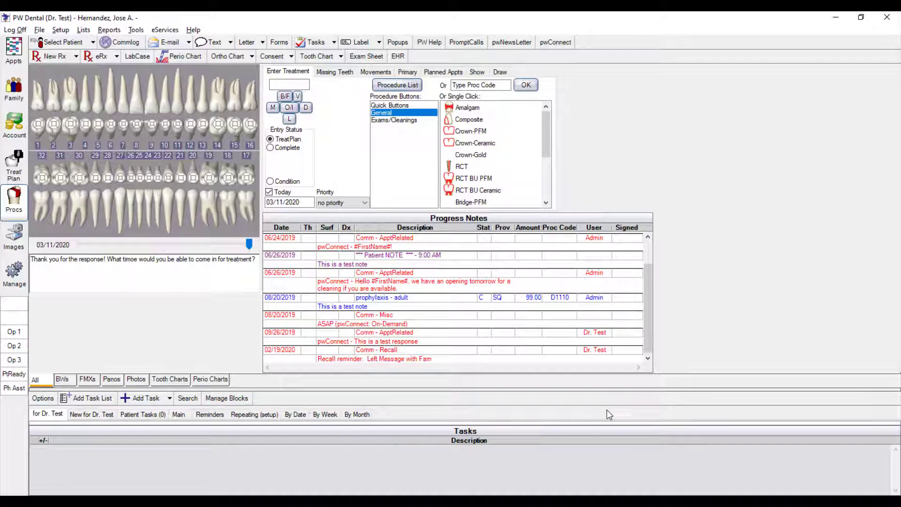
- Clear the treatment note and fill it through the quick note abbreviation ?apptresched
key("ctrl+a")
key("Delete")
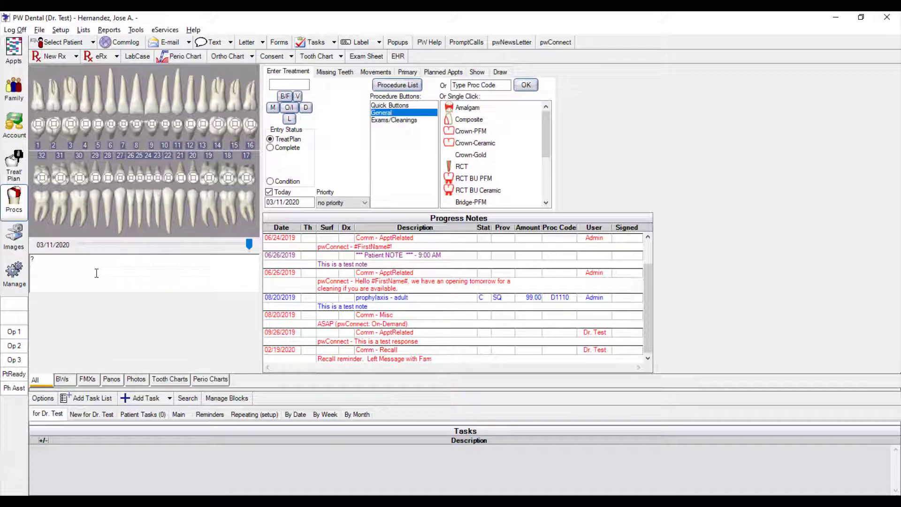
type("pptresche")
key("space")
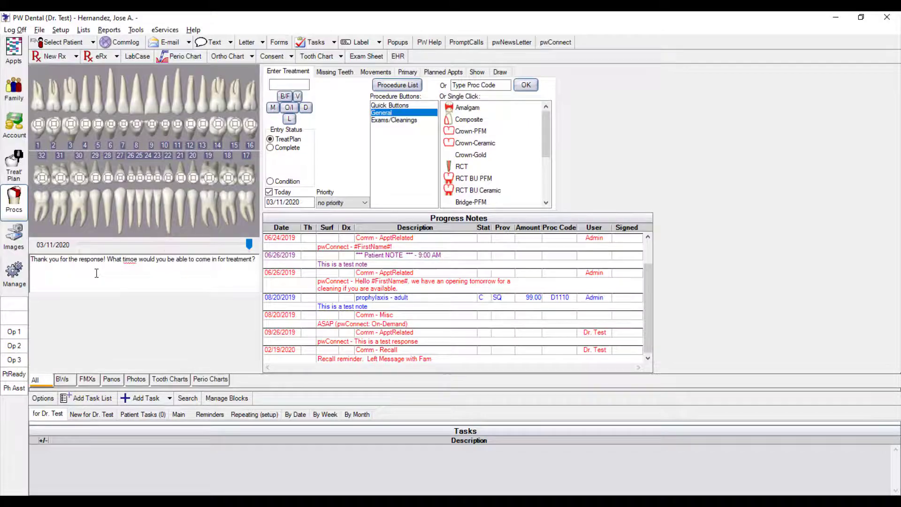
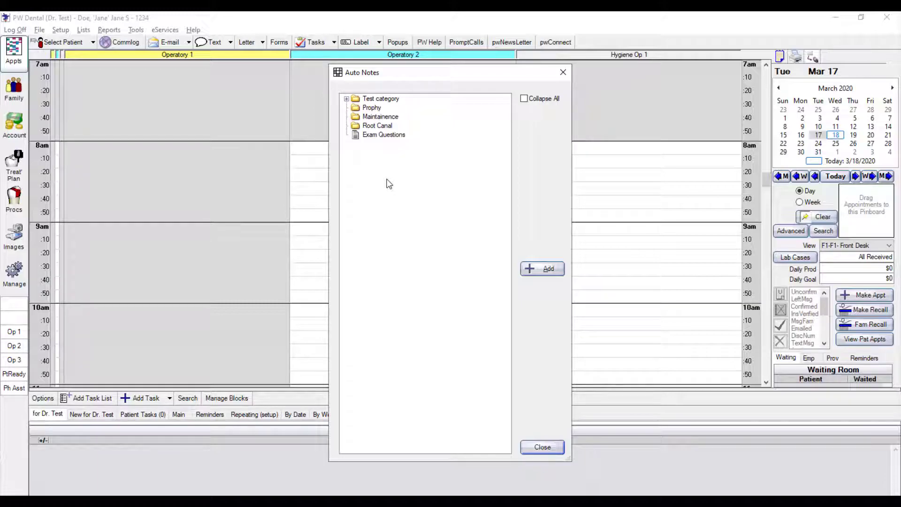
- Create a new auto note named Crown Prep
left_click(544, 271)
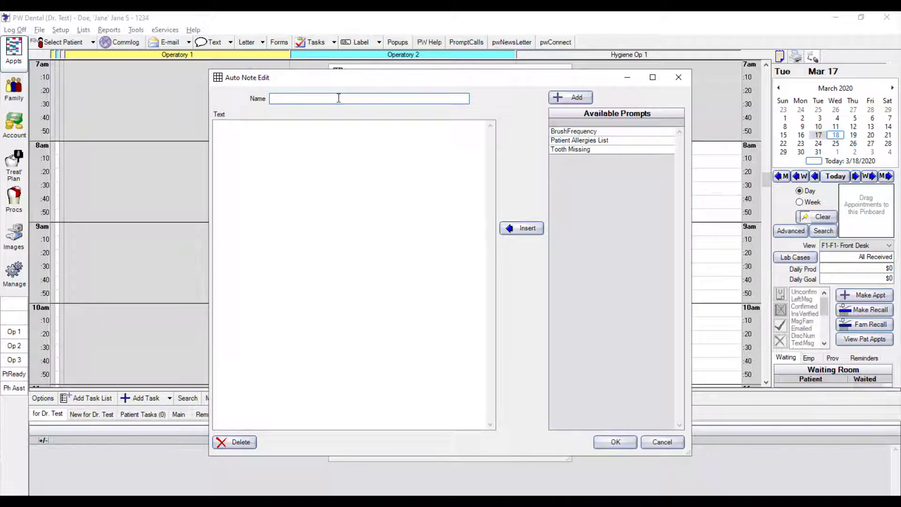
type("Crown Prep")
left_click(342, 153)
- Add a Text prompt described as Providers Name, with prompt text "Doctors Name:" and the doctor's name as default text
left_click(573, 98)
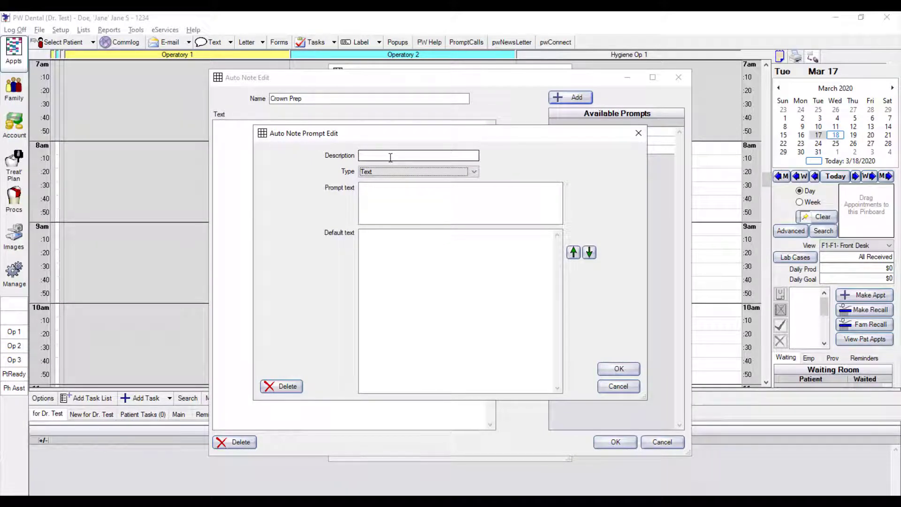
left_click(390, 157)
type("Pro")
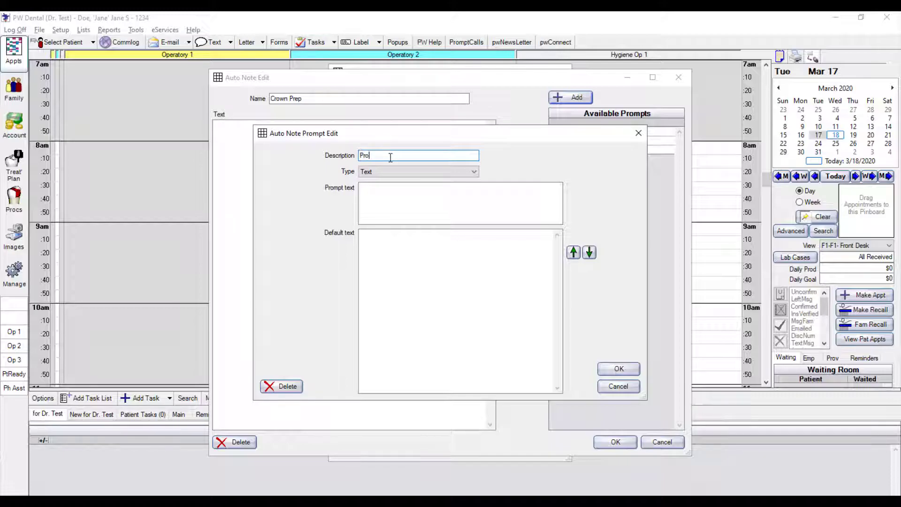
type("viders Name")
left_click(402, 191)
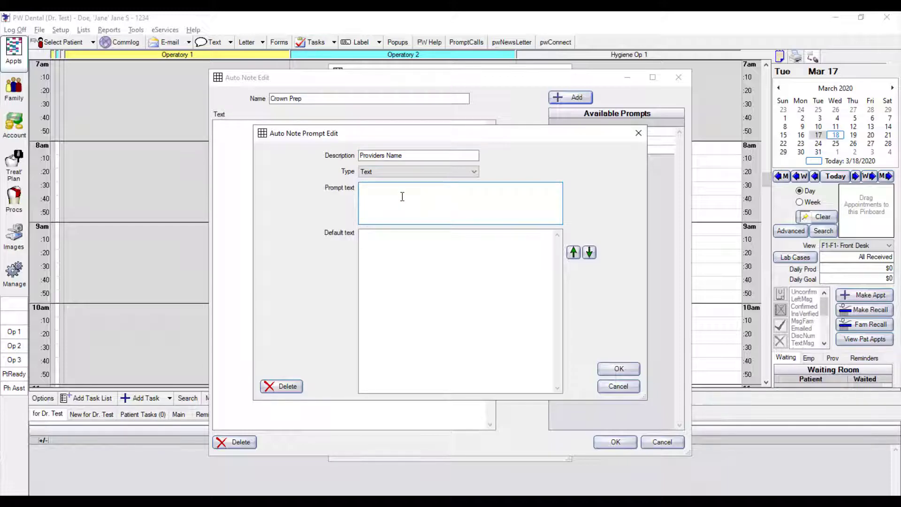
type("Doctors Name:")
left_click(516, 266)
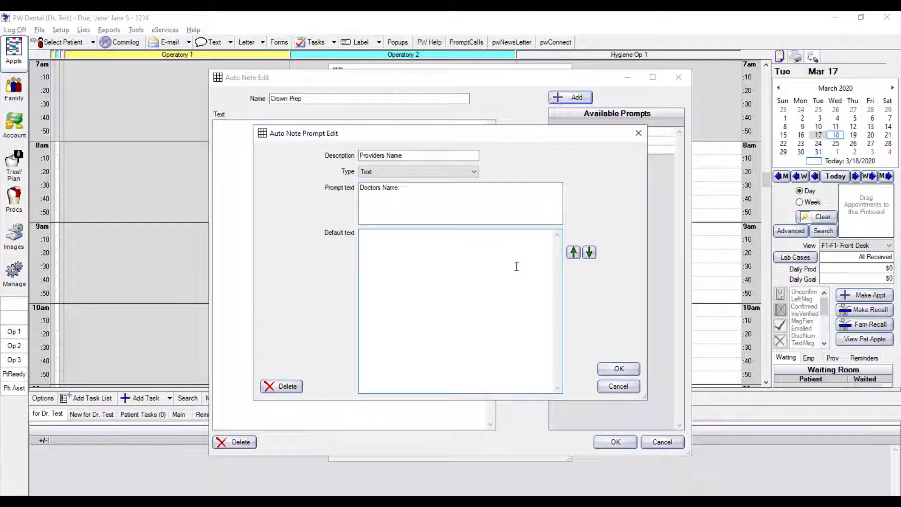
type("Doctor Dan")
left_click(619, 369)
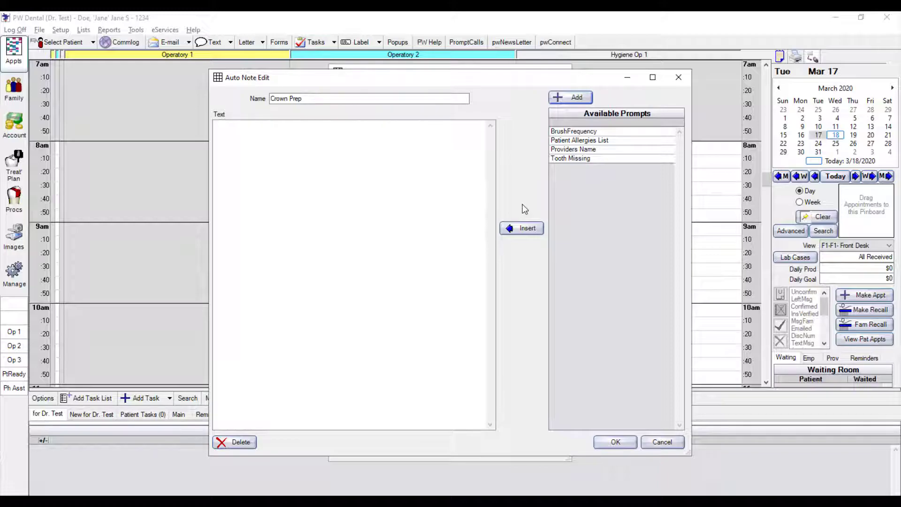
- Start a new prompt of type OneResponse with the description Premed
left_click(571, 97)
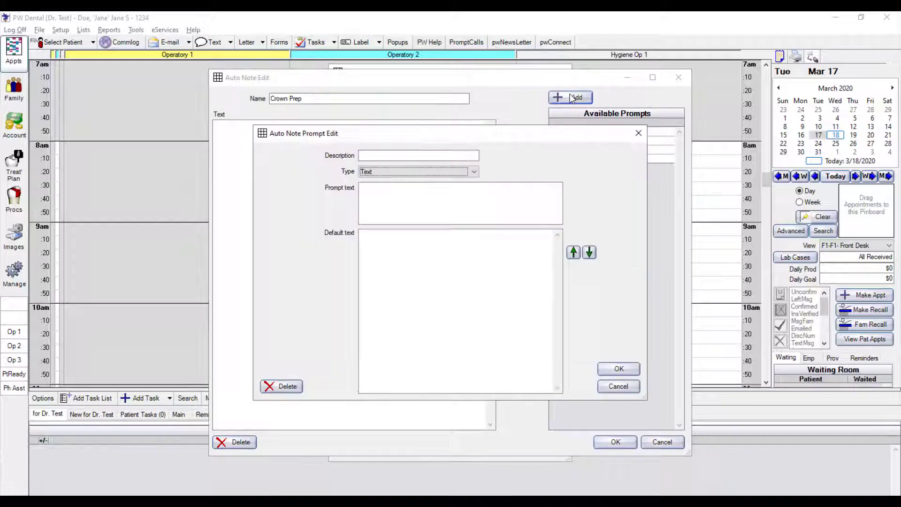
left_click(449, 155)
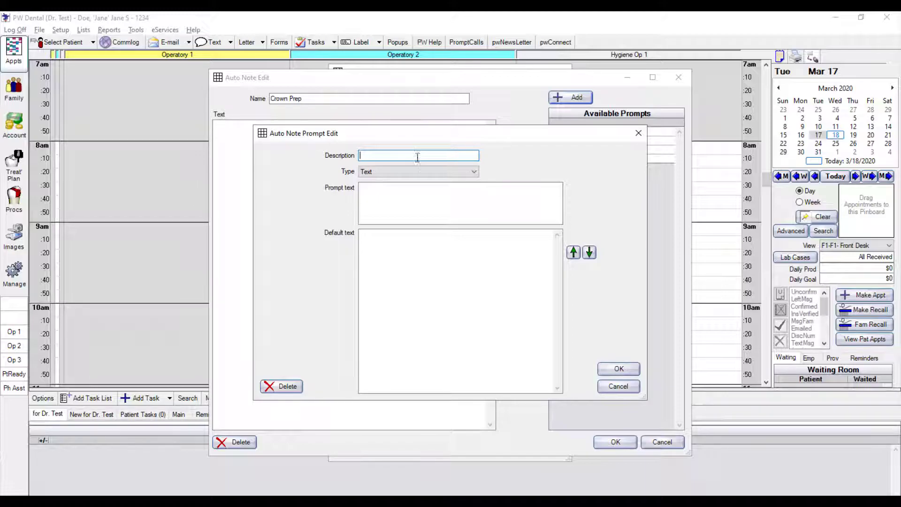
left_click(416, 172)
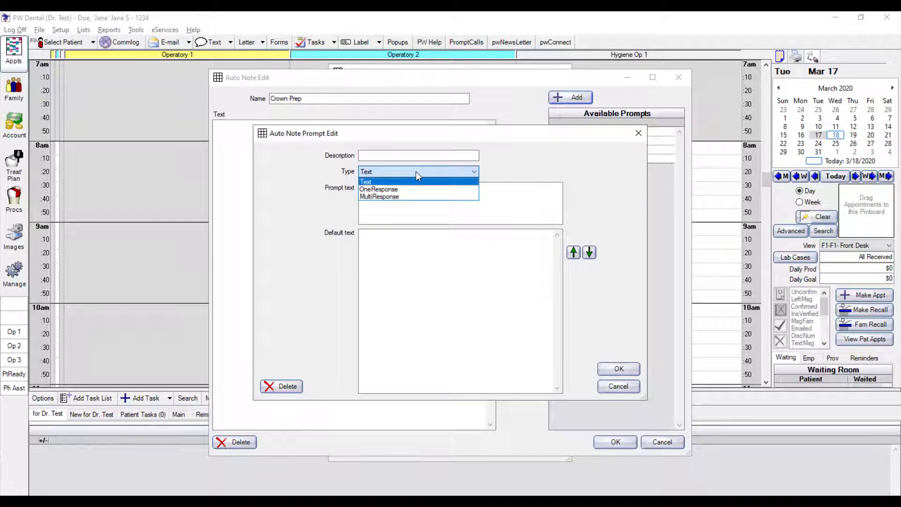
left_click(395, 190)
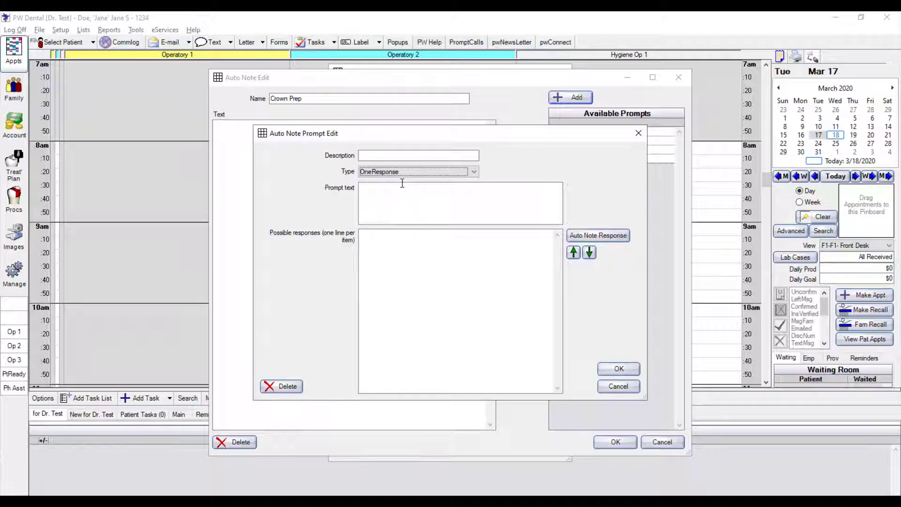
left_click(400, 155)
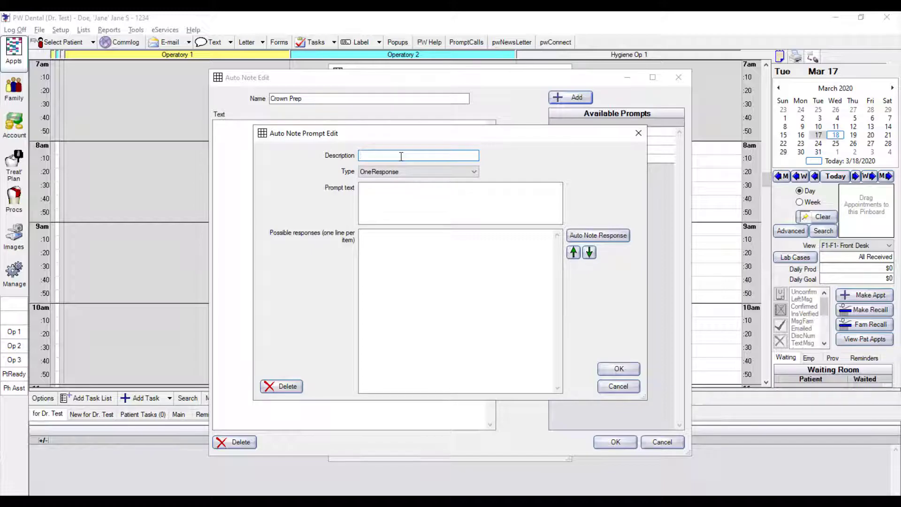
type("Premed")
- Set the Premed prompt text to "Is the patient premedicated?" with possible responses Yes and No, and save the prompt
left_click(414, 189)
type("Is ")
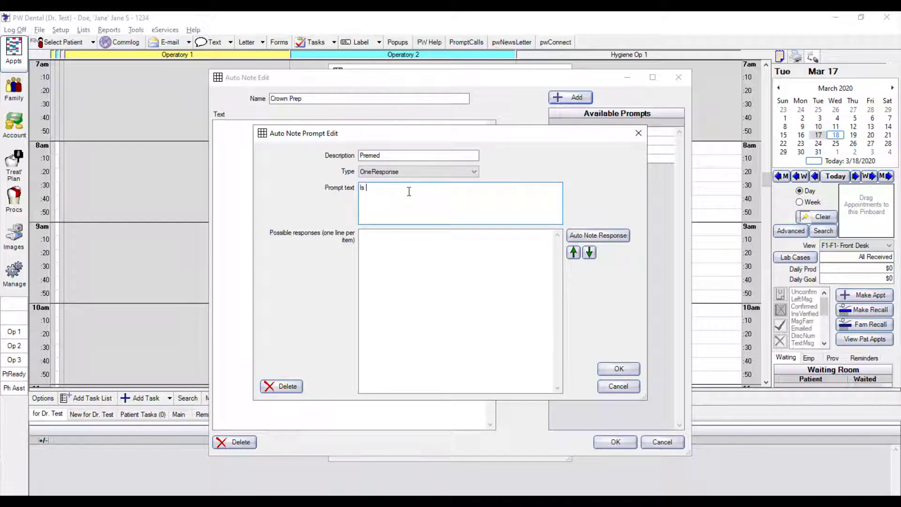
type("the patient premedicated?")
left_click(417, 261)
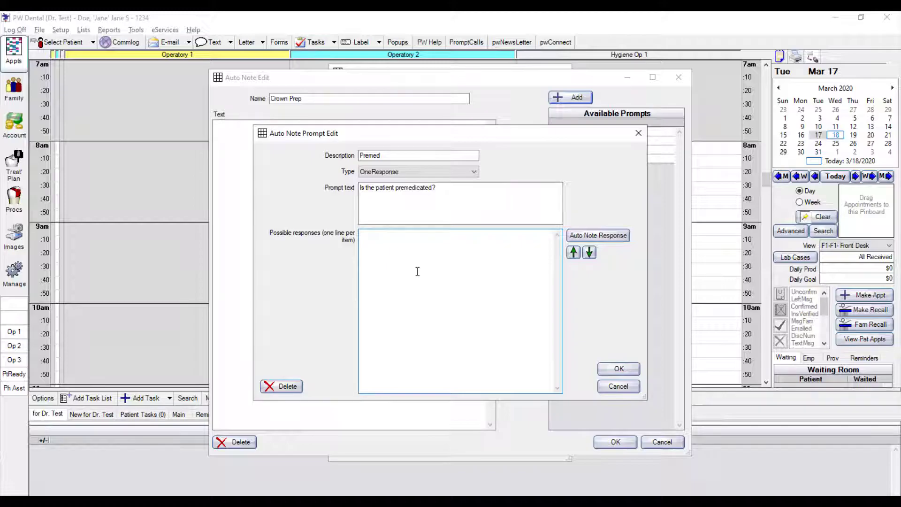
type("Yes")
key("Return")
type("No")
left_click(618, 370)
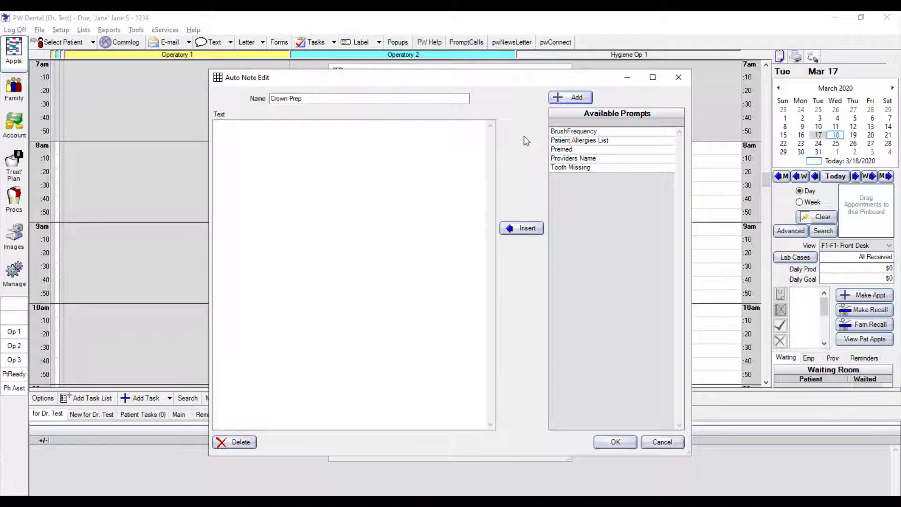
- Start a new MultiResponse prompt with Tooth Number as both its description and its prompt text
left_click(579, 100)
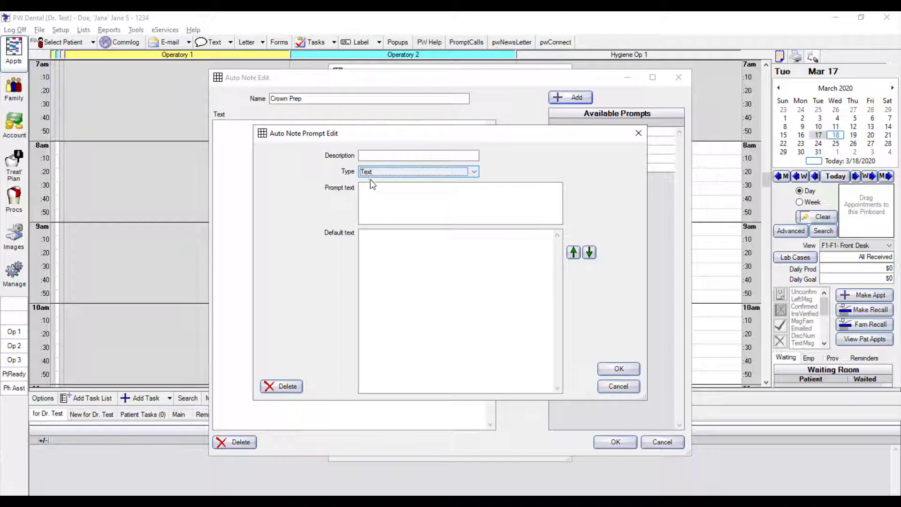
left_click(385, 156)
type("T")
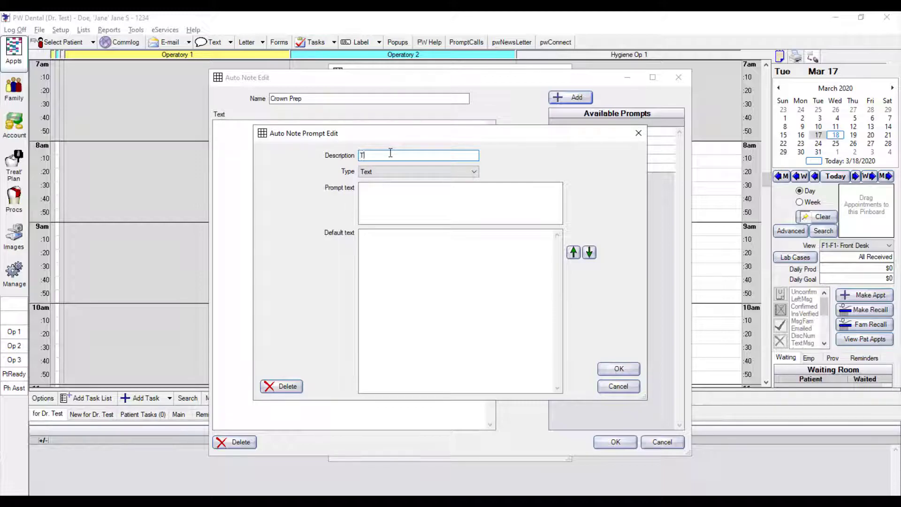
type("ooth Number")
left_click(440, 192)
type("Tooth Nu")
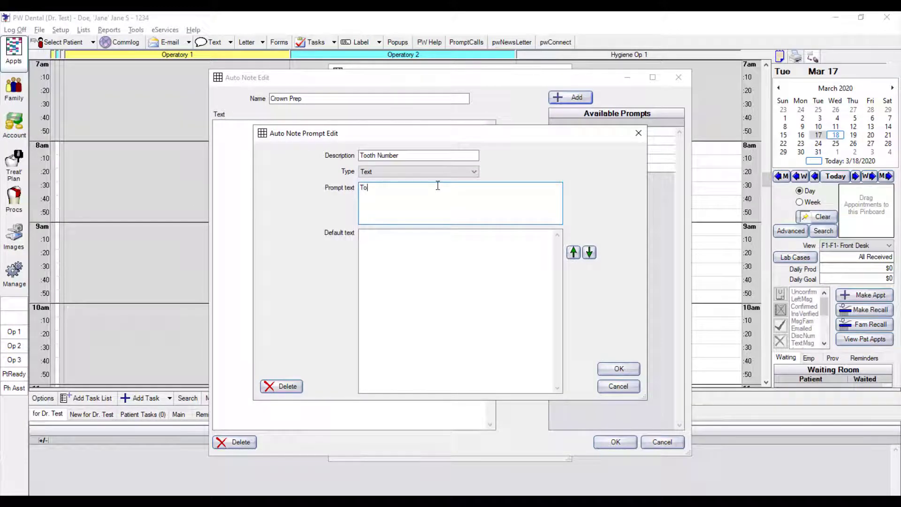
type("mber")
left_click(403, 171)
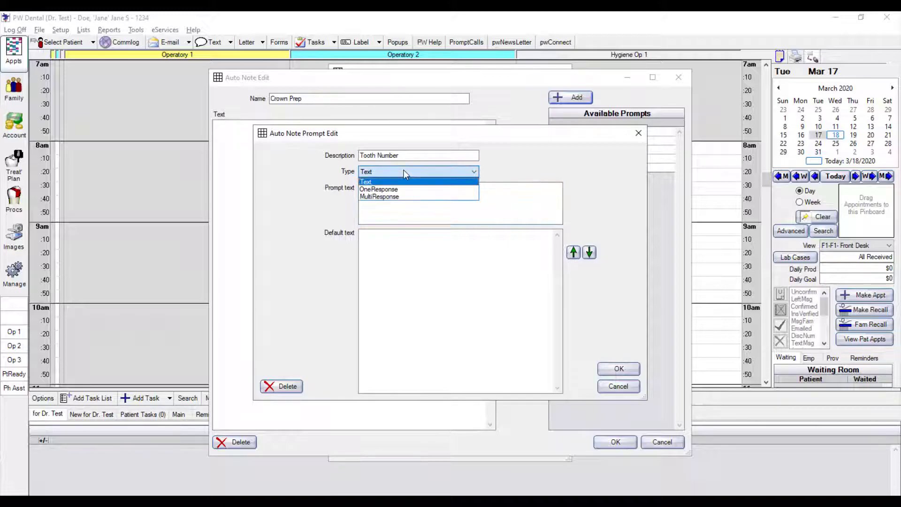
left_click(388, 197)
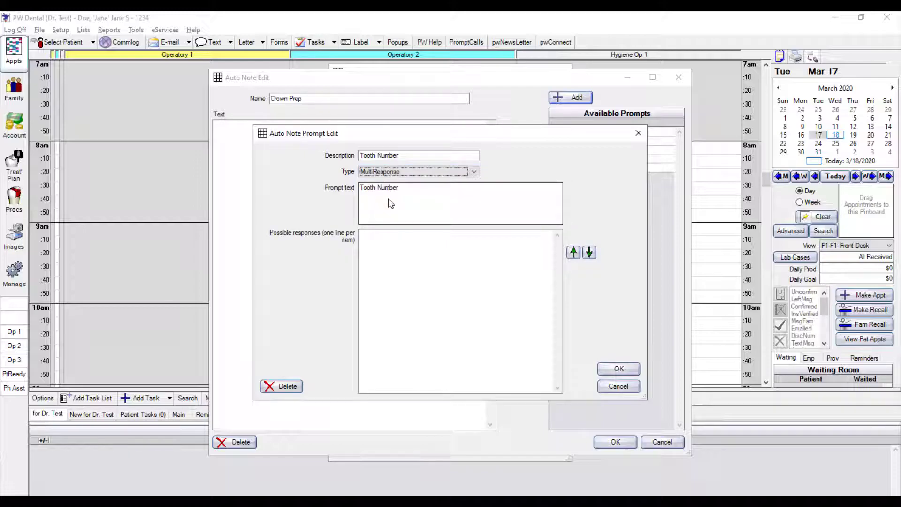
- List 1 through 8 as the Tooth Number prompt's possible responses, one per line, and save the prompt
left_click(407, 248)
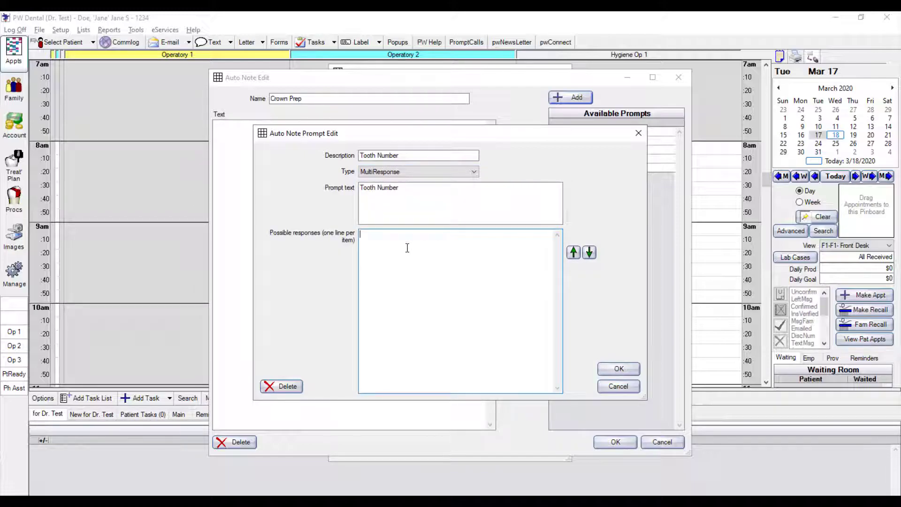
type("1")
key("Return")
type("2")
key("Return")
type("3 ")
type("4 ")
type("5")
key("Return")
type("6 ")
type("7 ")
type("8")
left_click(619, 369)
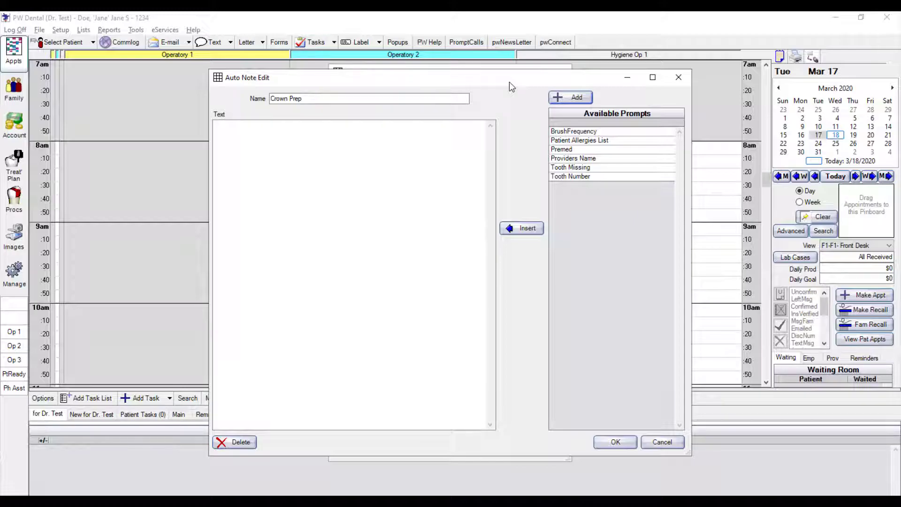
- Begin the Crown Prep note text with "Provider:" followed by the Providers Name prompt
left_click(275, 164)
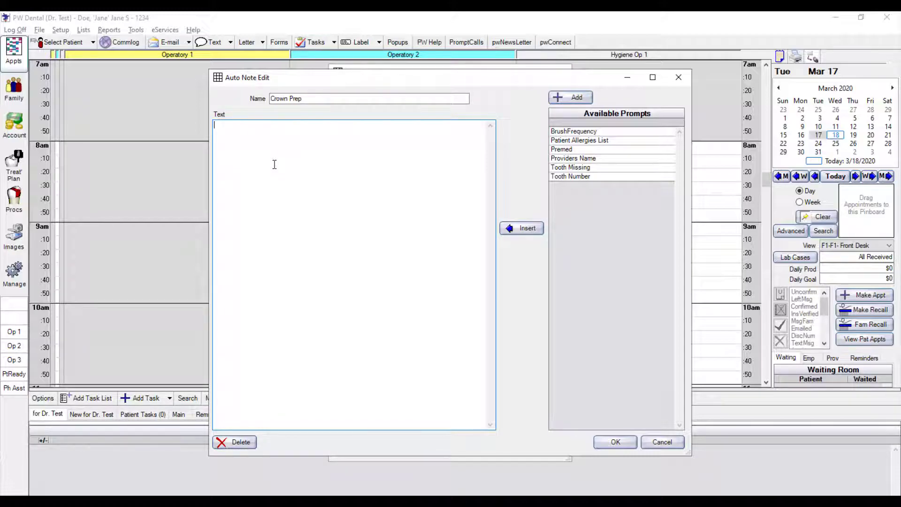
type("Provider:")
left_click(577, 162)
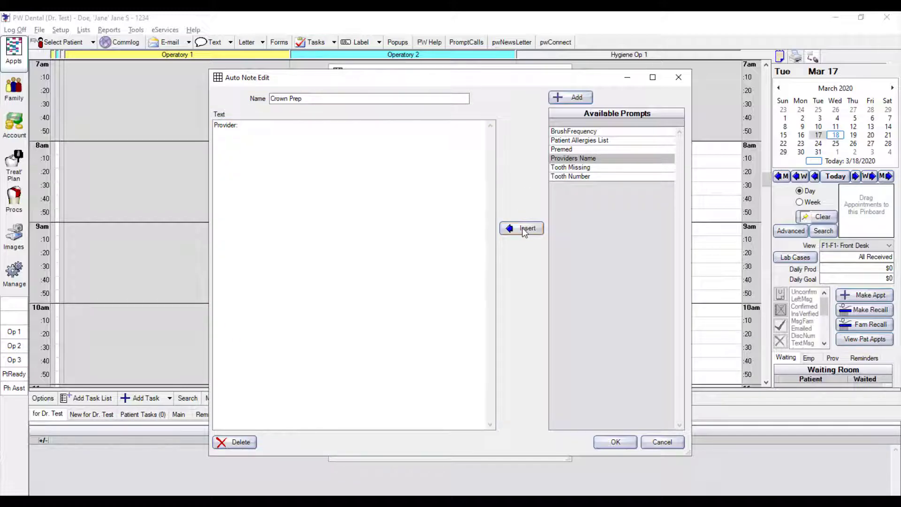
left_click(523, 227)
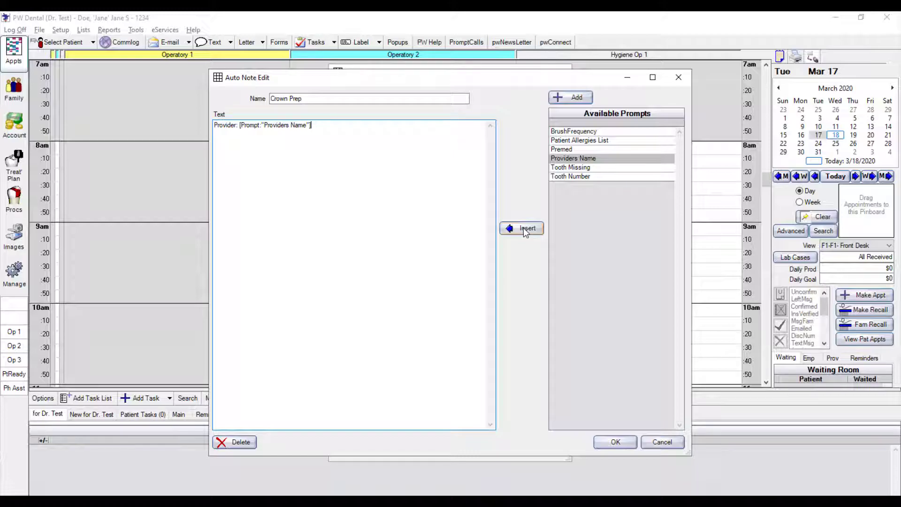
- Add a second line to the note text reading "Is the patient premedicated?" followed by the Premed prompt
key("Return")
type("Is the patient premedicated?")
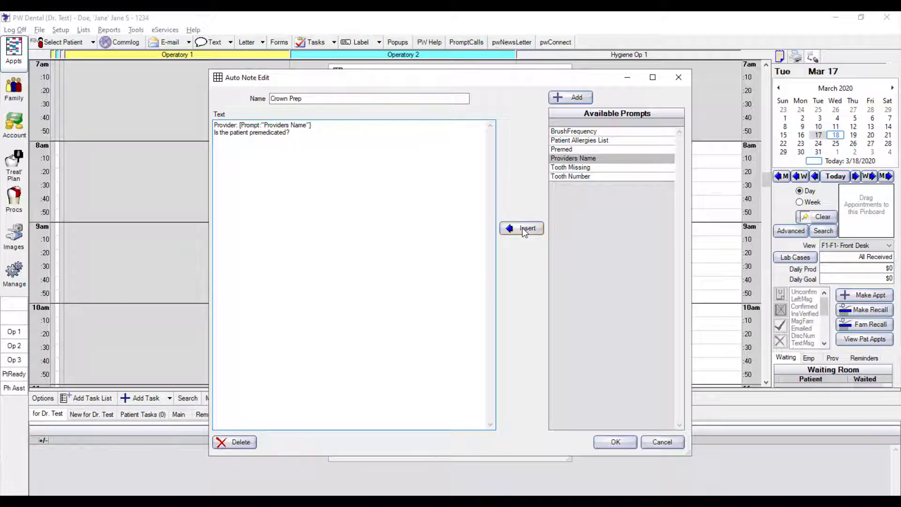
left_click(563, 149)
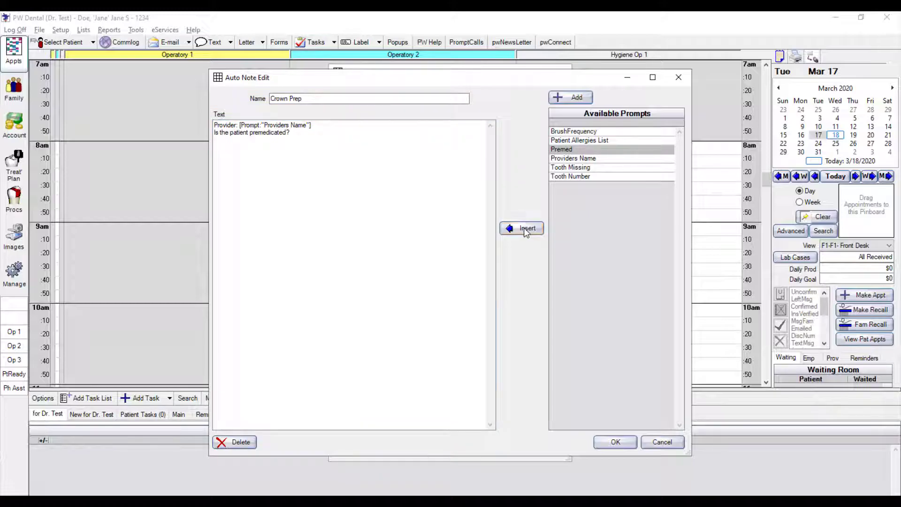
left_click(524, 228)
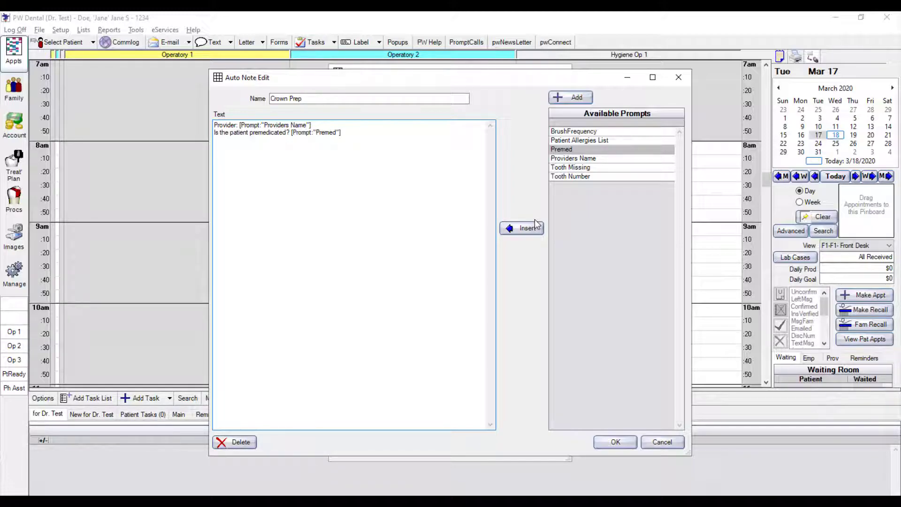
- Add a "Tooth Number:" line with the Tooth Number prompt, then save the Crown Prep note and close the auto notes list
type("Tooth Number:")
left_click(576, 178)
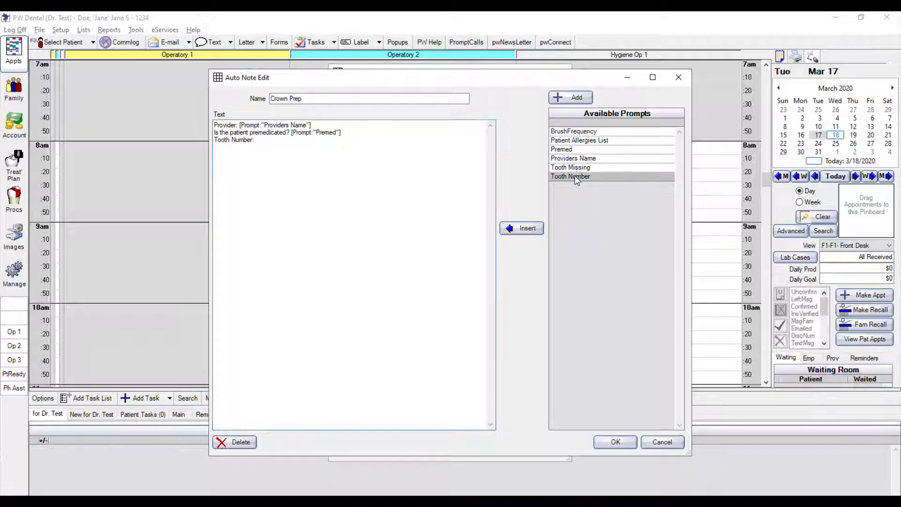
left_click(518, 230)
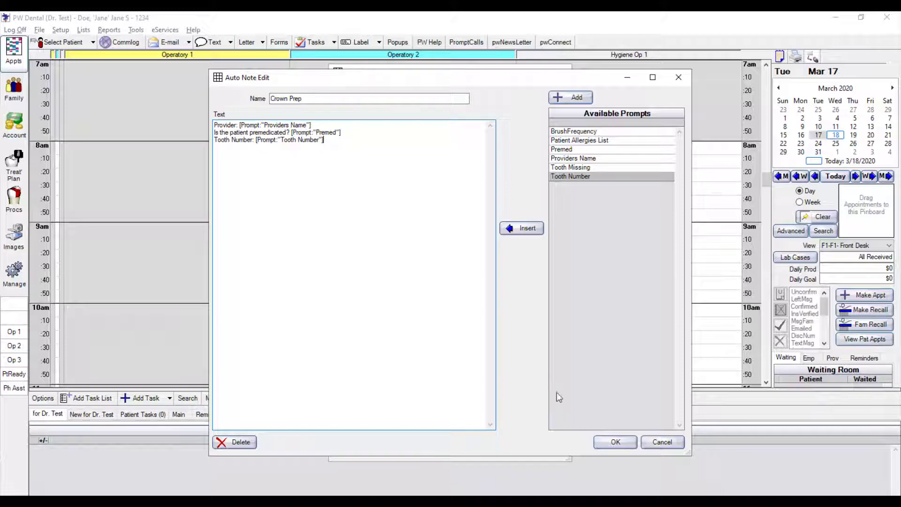
left_click(615, 442)
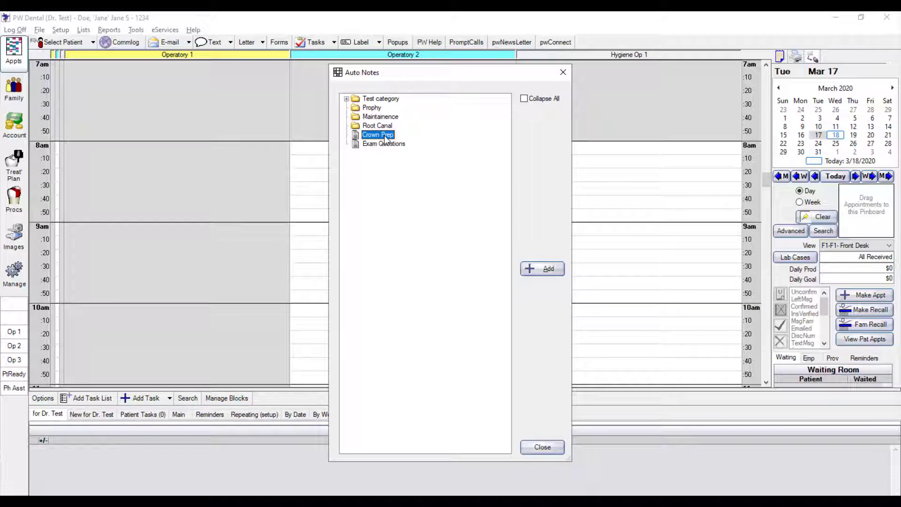
left_click(543, 447)
- Enter procedure code D2750 as treatment in the patient's chart
left_click(17, 202)
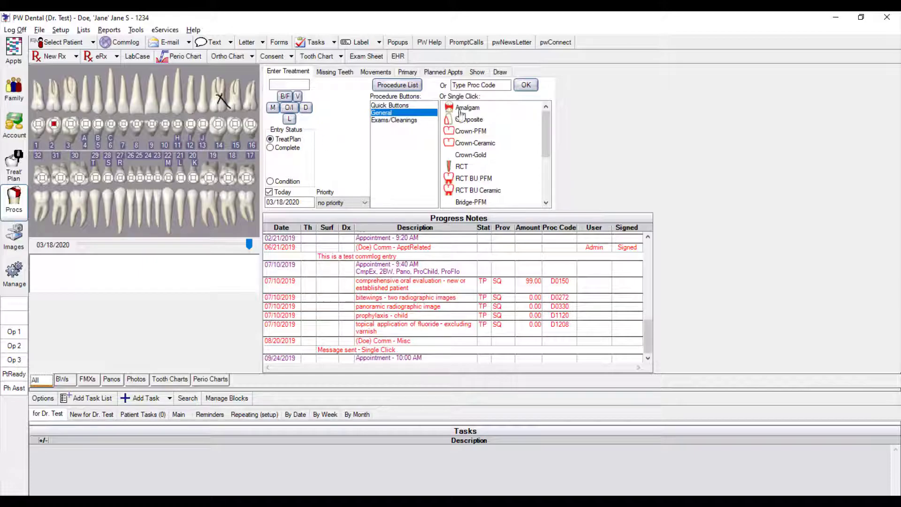
left_click(477, 86)
type("D2")
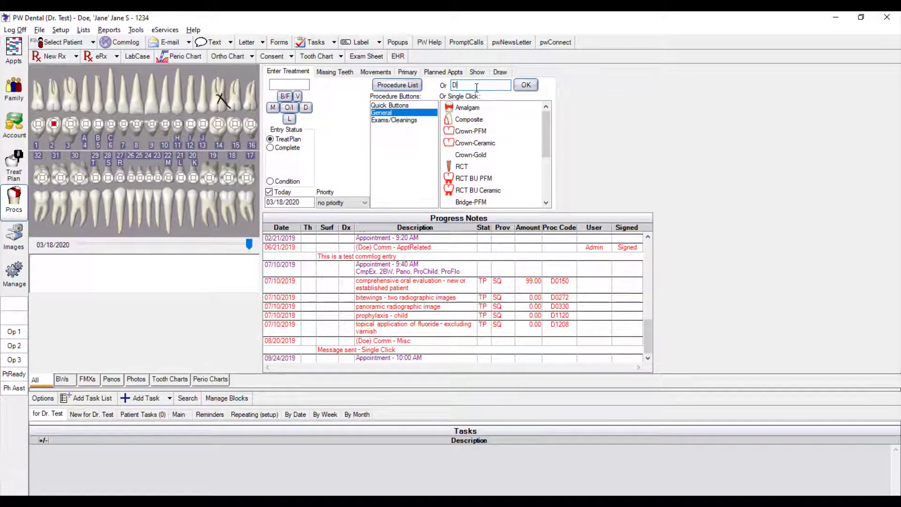
type("750")
left_click(533, 86)
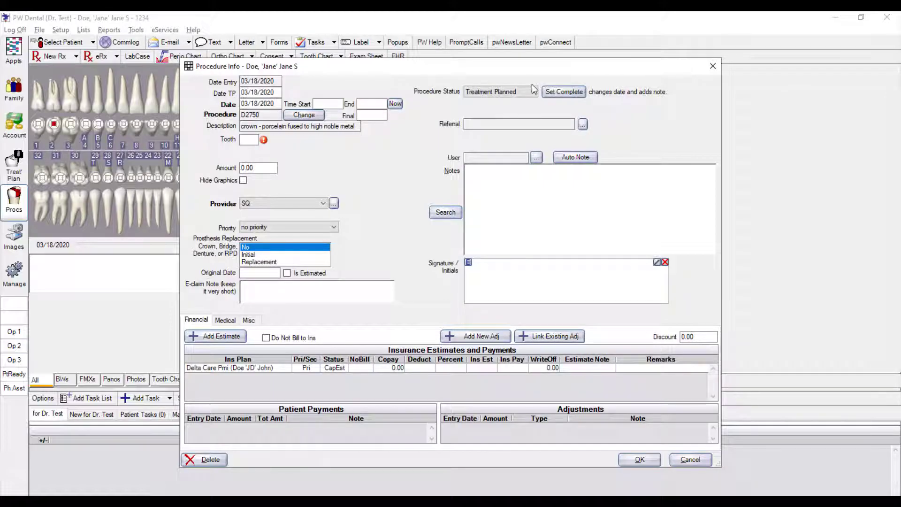
- Insert the Crown Prep auto note into the D2750 procedure and answer its first prompt with the provider's name
left_click(576, 157)
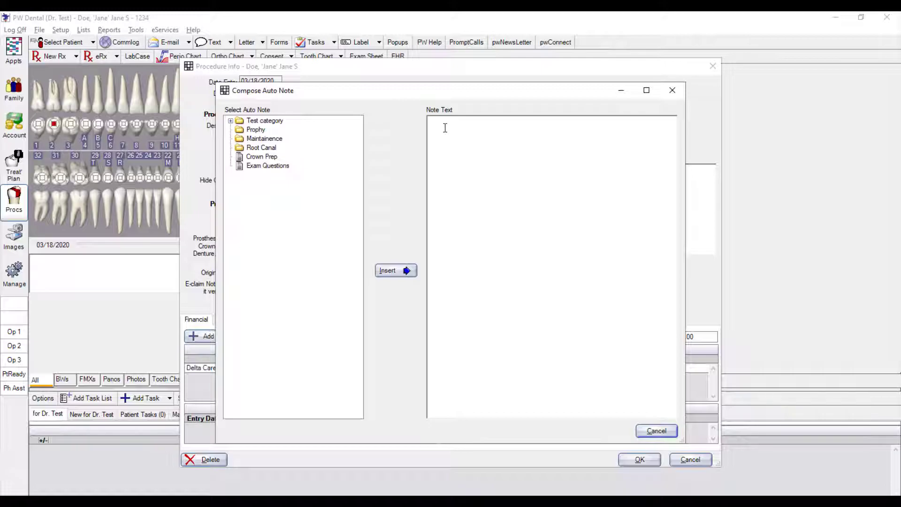
left_click(254, 159)
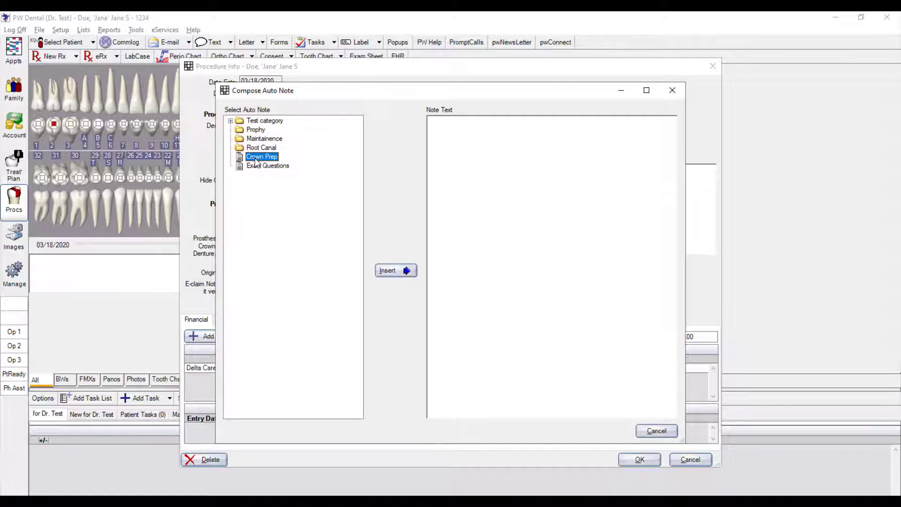
double_click(255, 158)
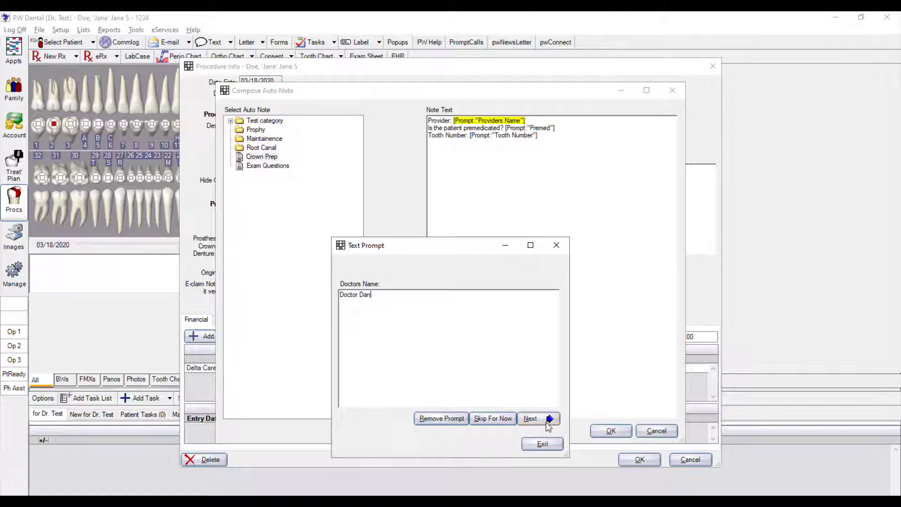
left_click(546, 421)
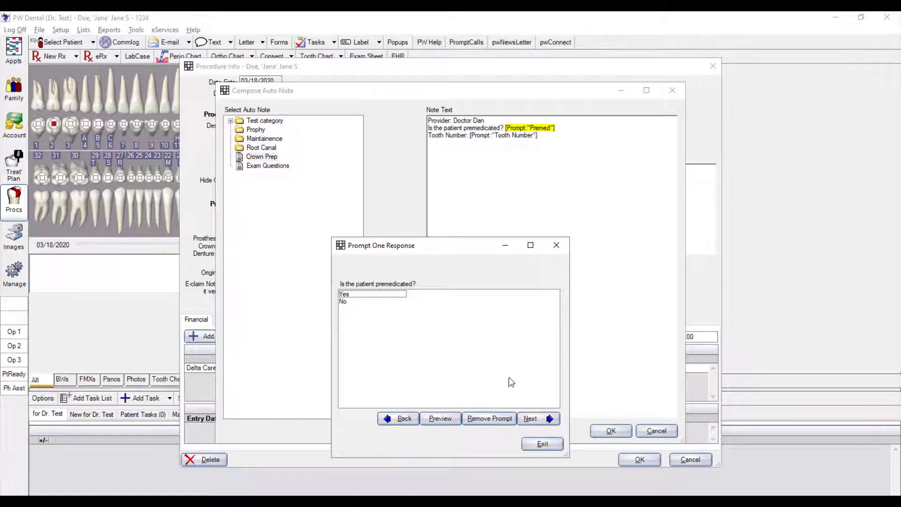
- Answer the premedication prompt with Yes and continue to the tooth number prompt
left_click(356, 294)
left_click(358, 302)
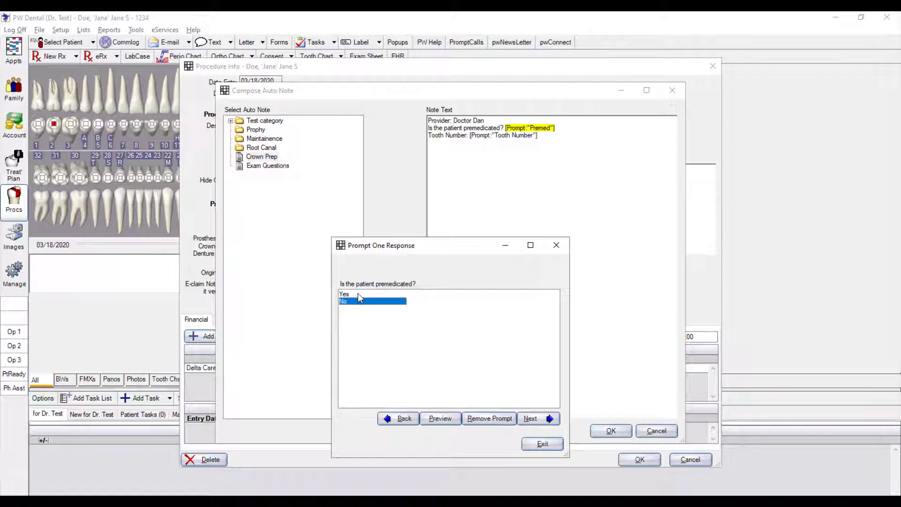
left_click(357, 293)
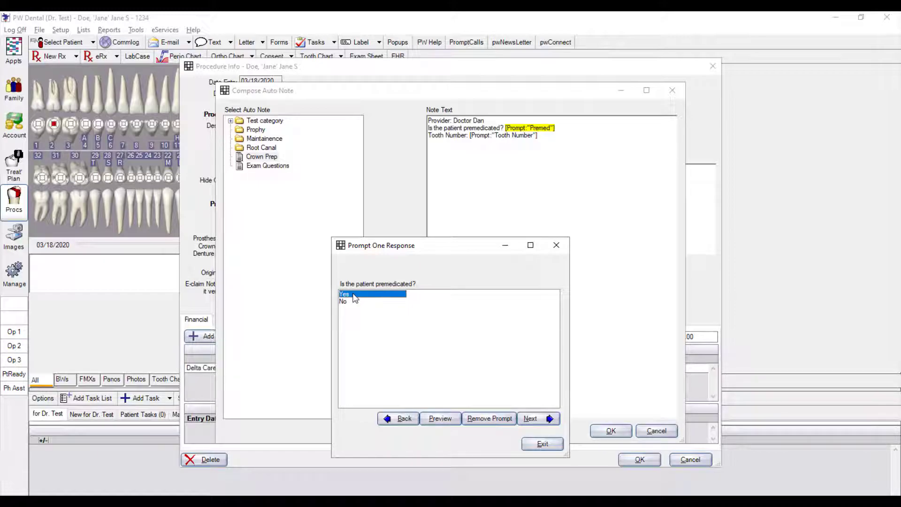
left_click(353, 301)
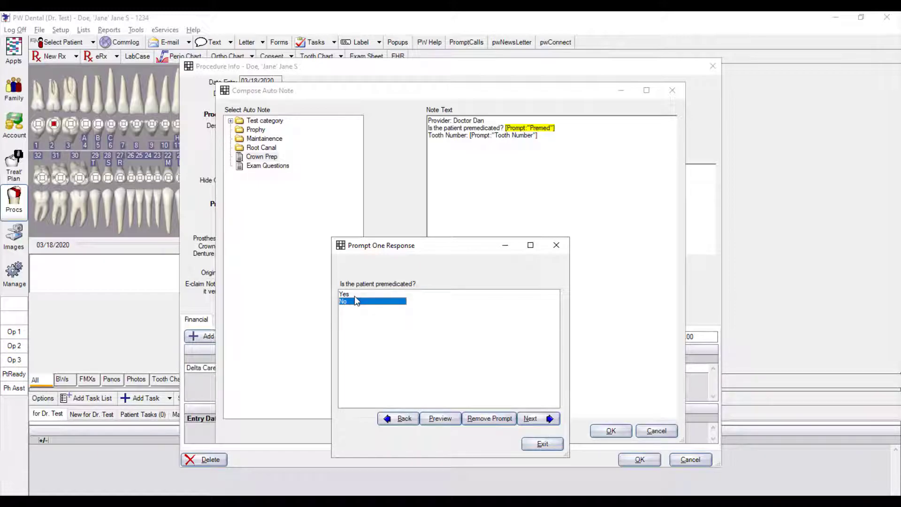
left_click(357, 294)
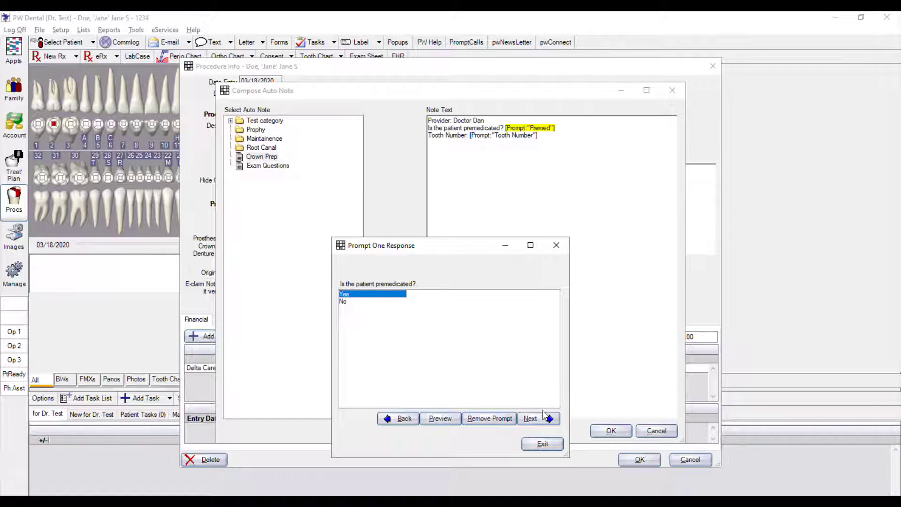
left_click(546, 423)
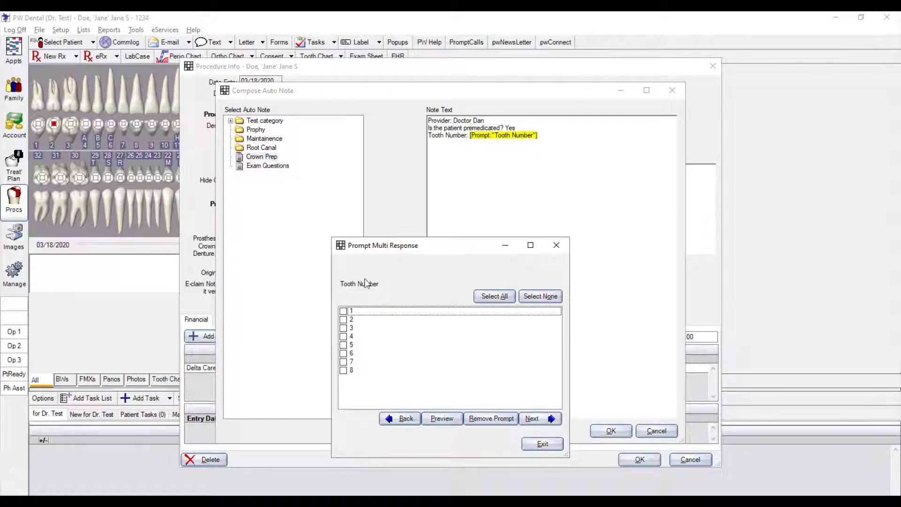
left_click(344, 312)
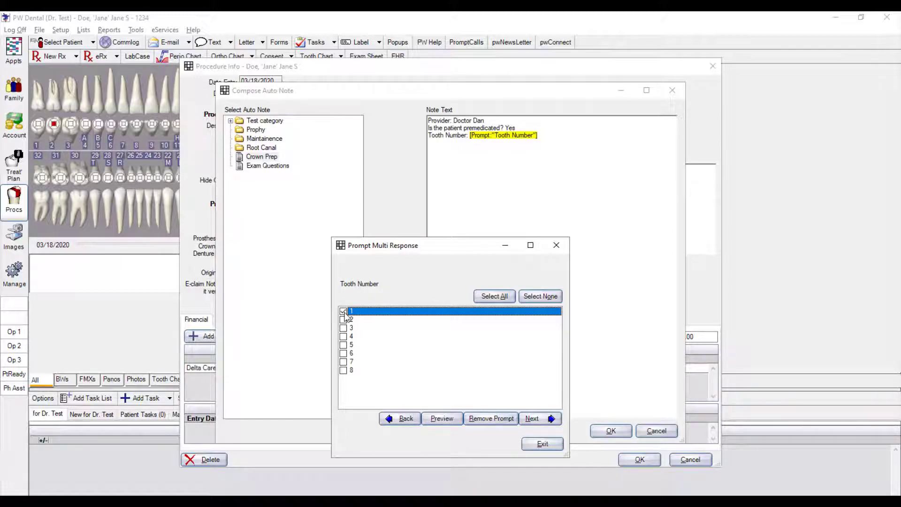
left_click(344, 329)
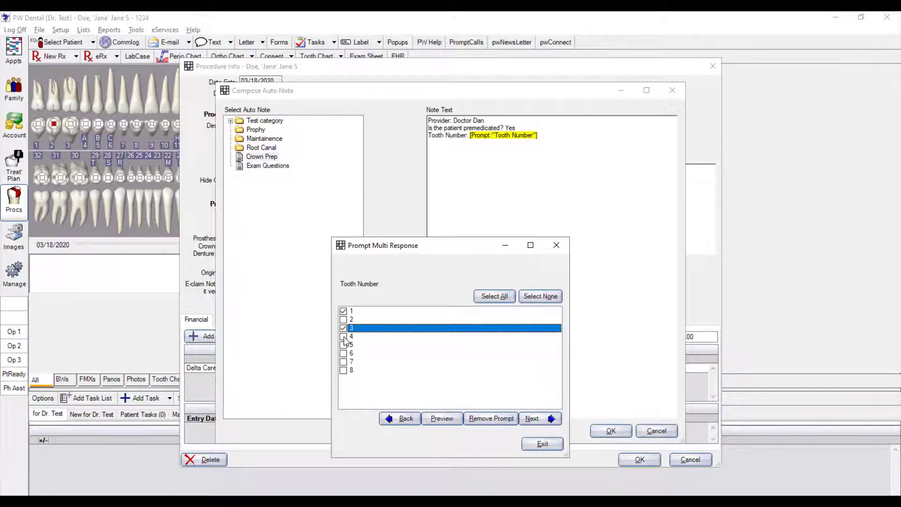
left_click(344, 337)
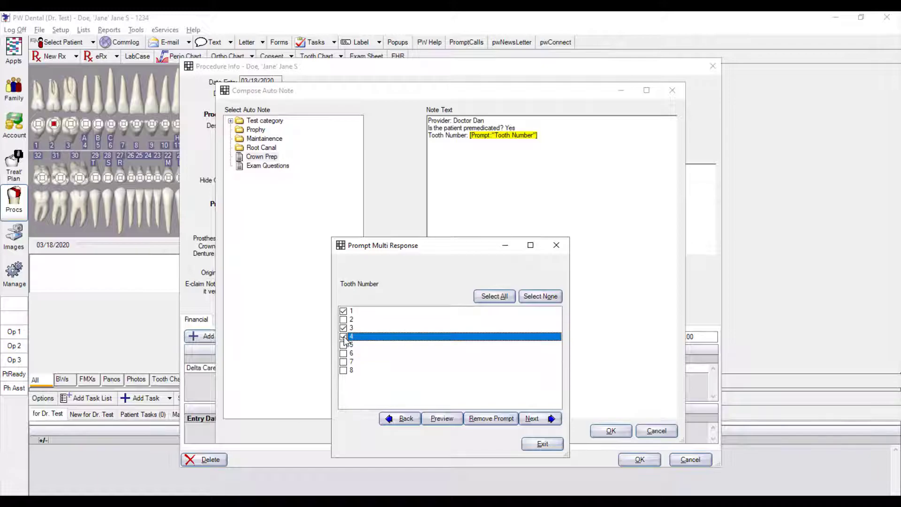
left_click(503, 301)
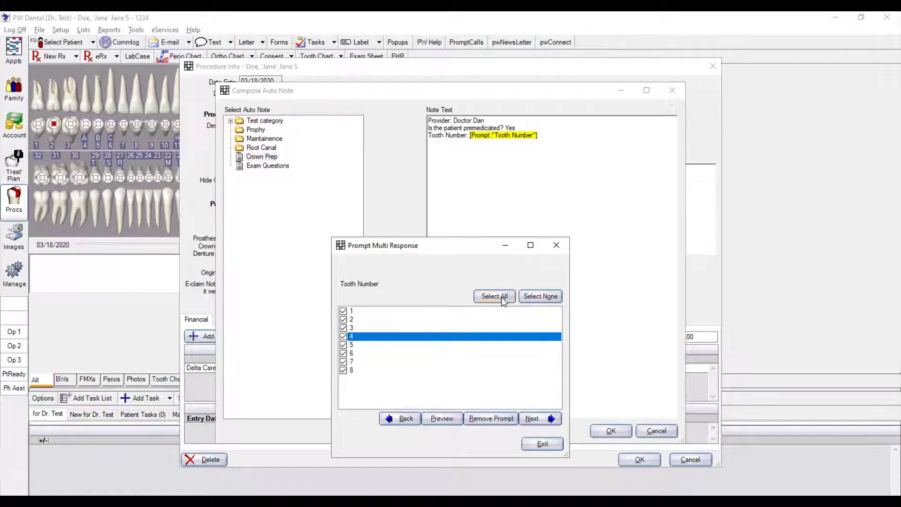
left_click(539, 296)
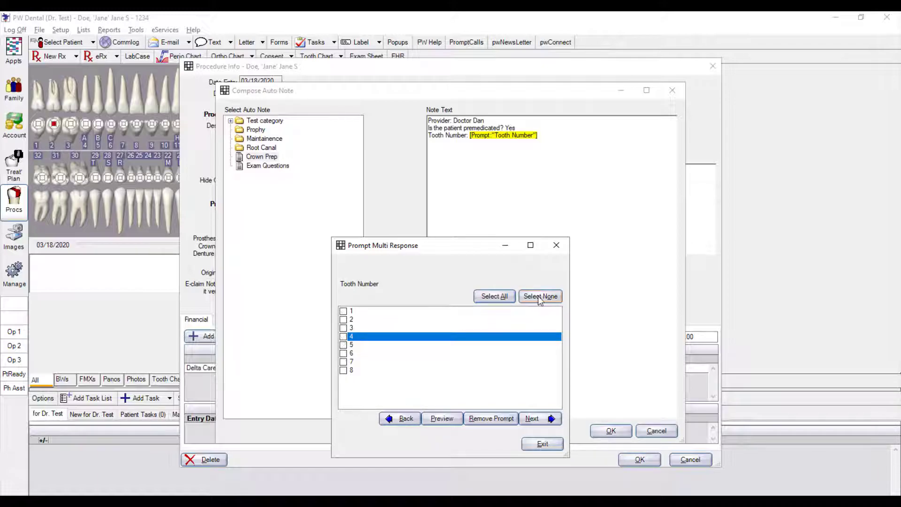
- Choose tooth 3 for the tooth number prompt and accept the composed Crown Prep note
left_click(344, 327)
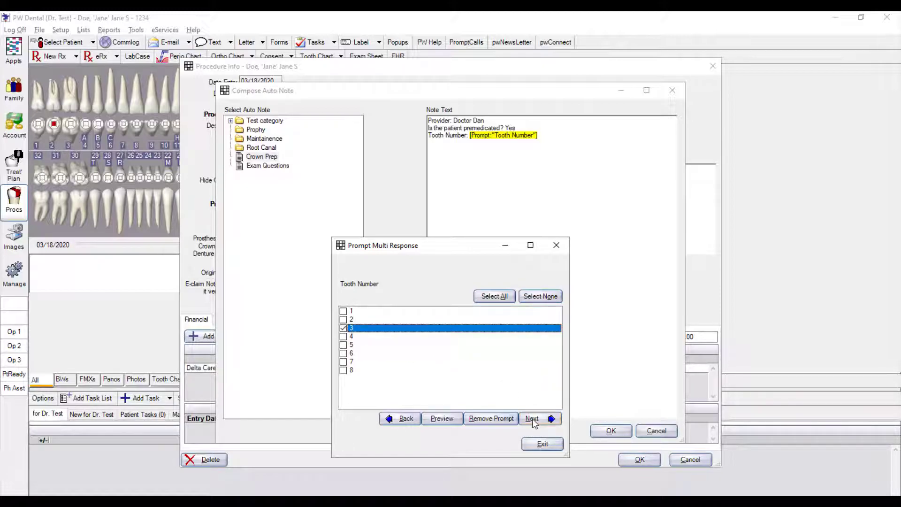
left_click(532, 418)
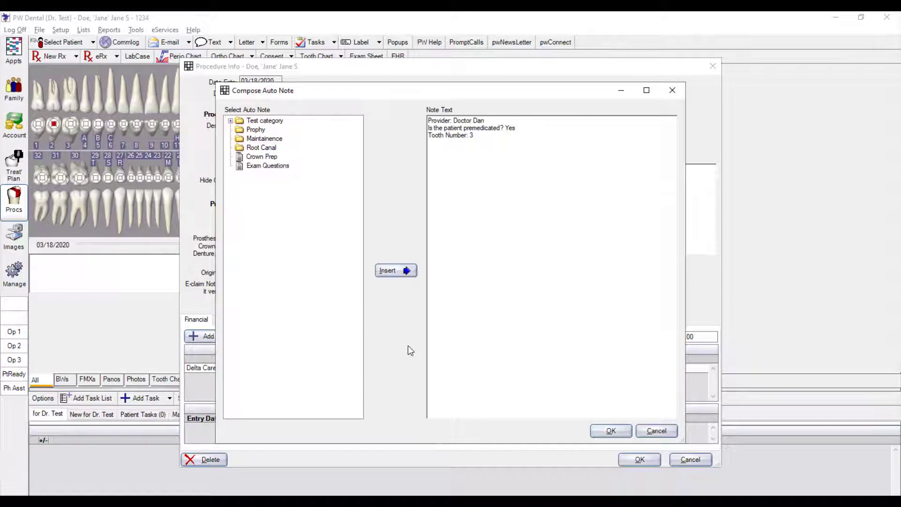
left_click(611, 430)
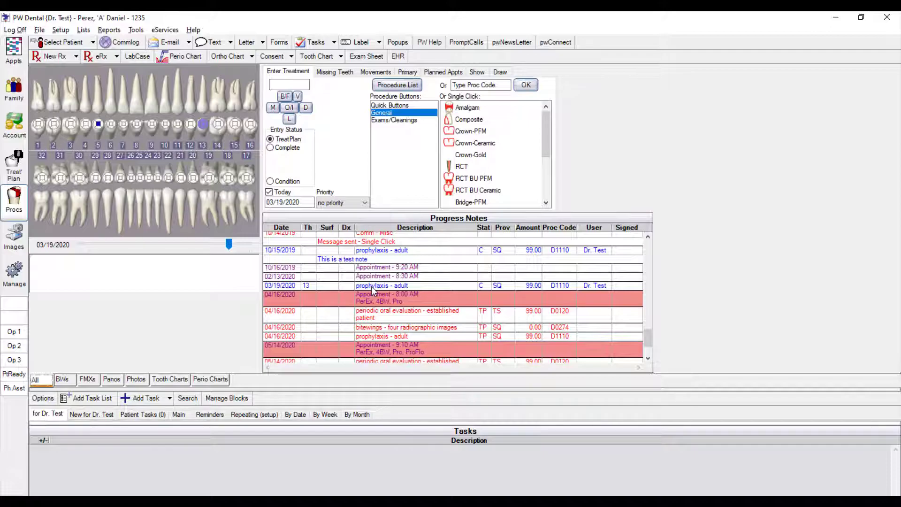
left_click(415, 287)
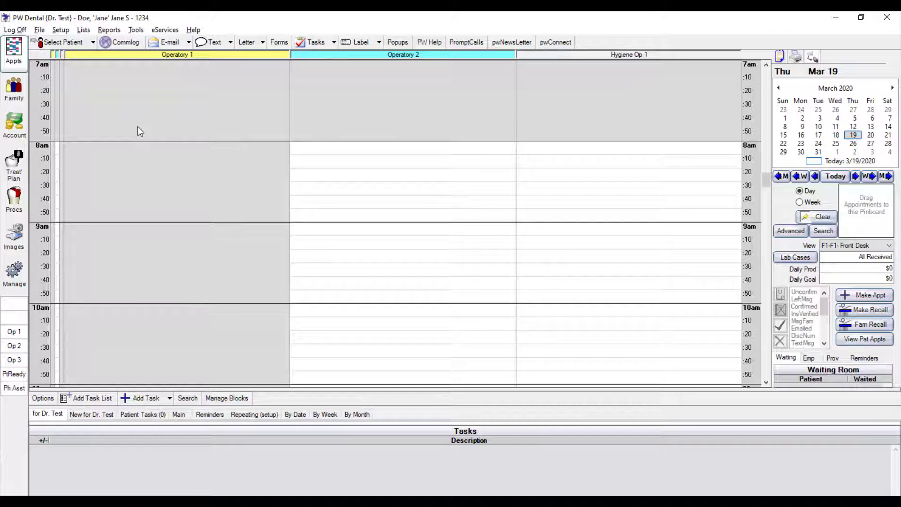
- In the patient's chart, create a group note for the completed 07/10/2019 panoramic image, child prophylaxis and fluoride procedures, and sign it
left_click(21, 207)
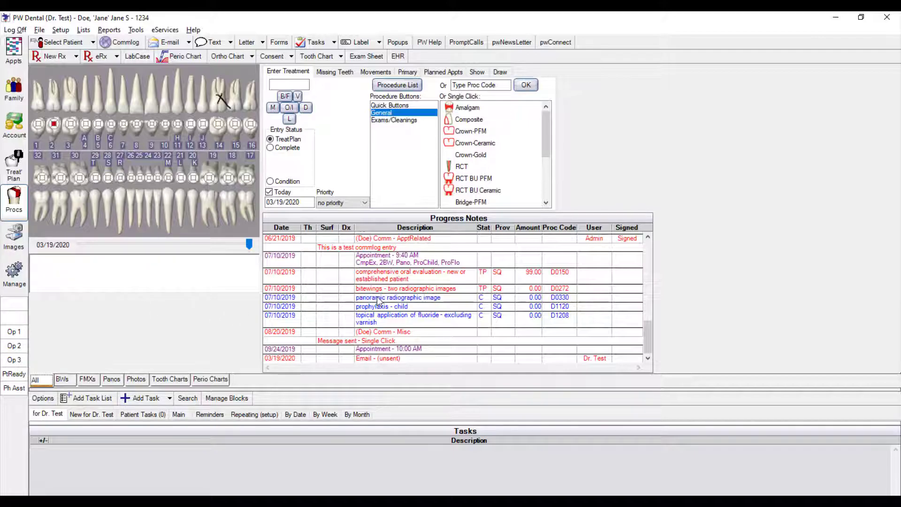
left_click_drag(375, 298, 370, 322)
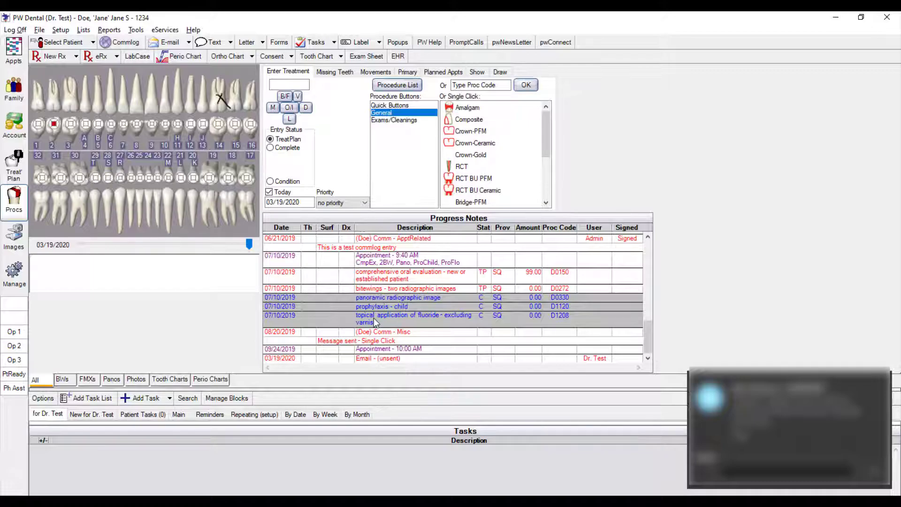
right_click(373, 317)
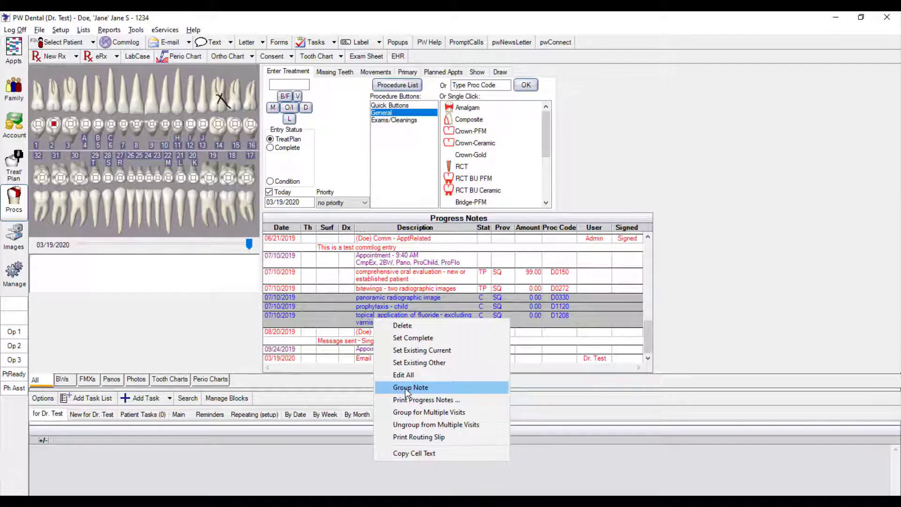
left_click(422, 388)
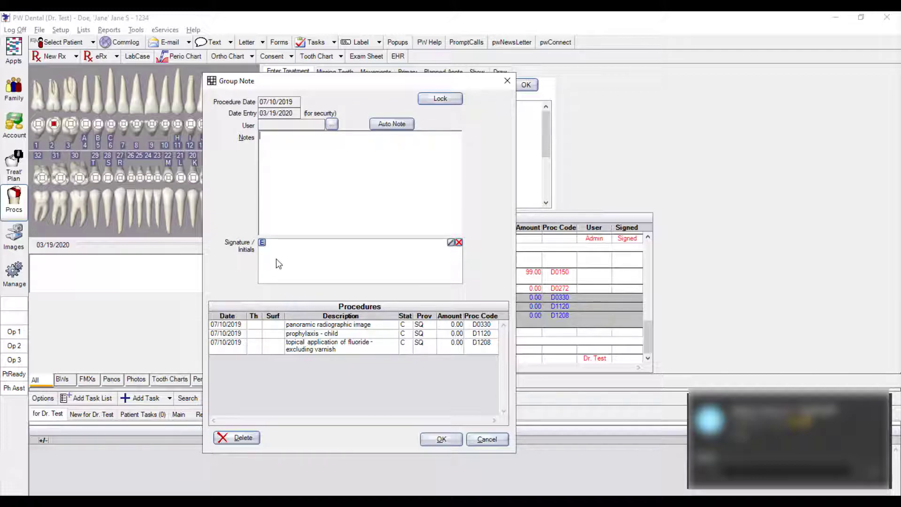
left_click_drag(278, 260, 407, 258)
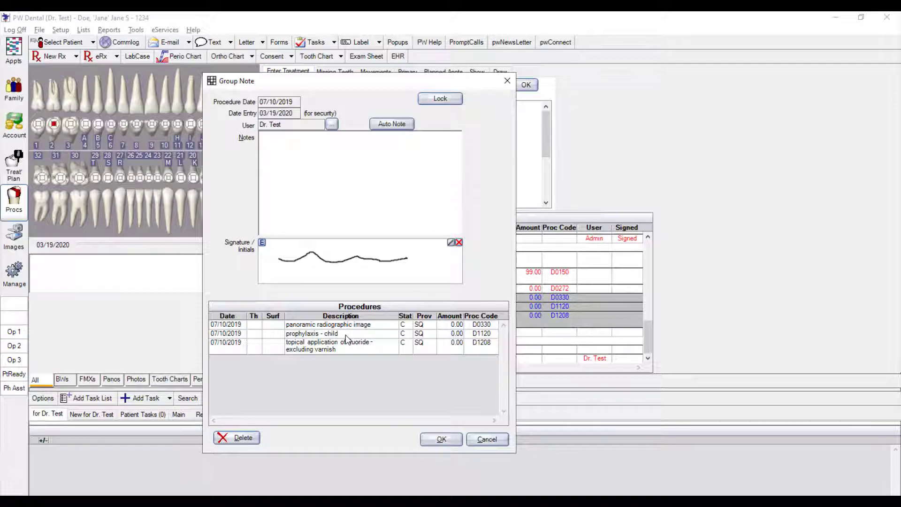
- Check the quick note and auto note options available for the group note's text
right_click(301, 154)
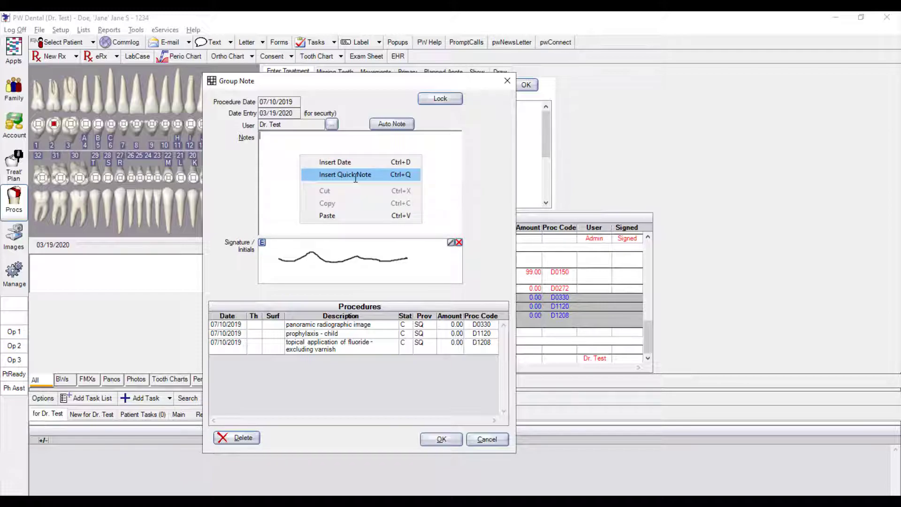
left_click(358, 122)
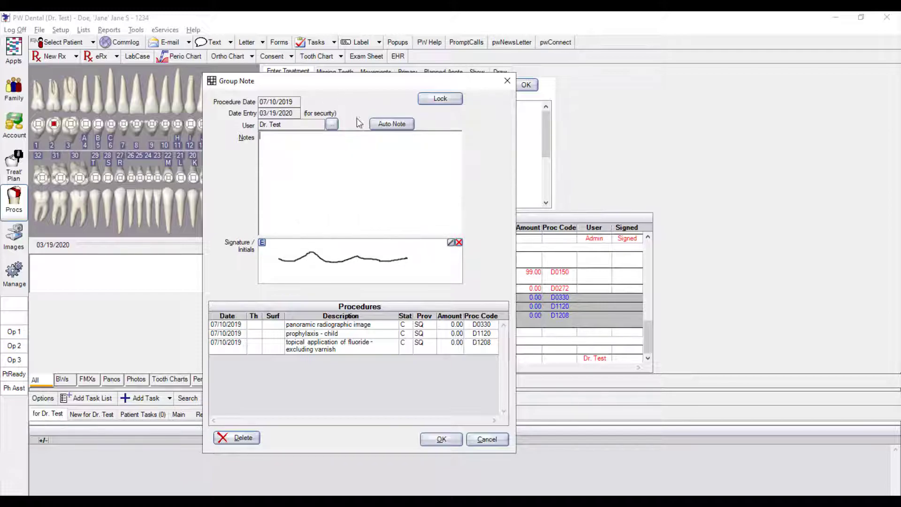
left_click(396, 125)
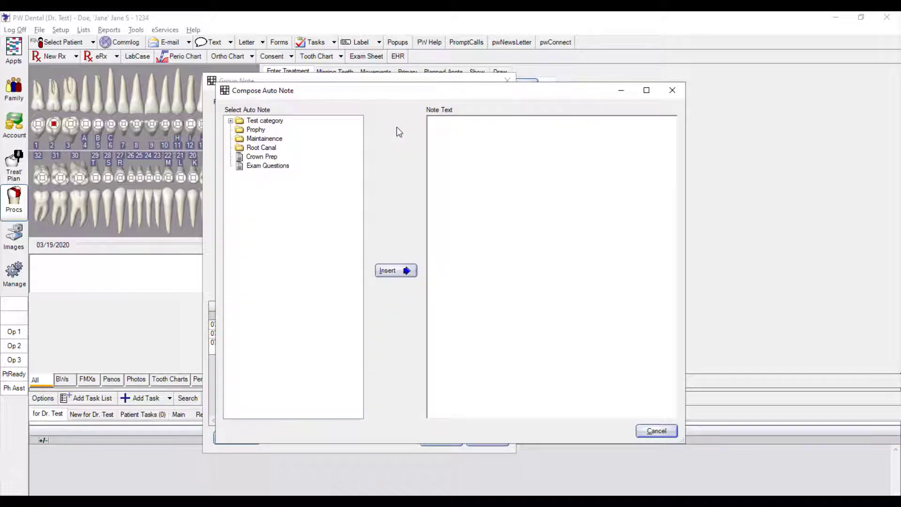
left_click(671, 92)
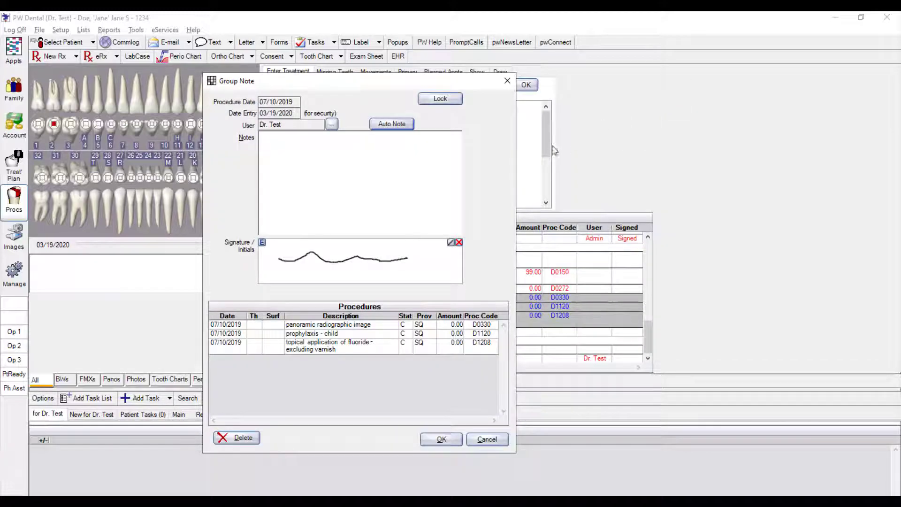
left_click(352, 166)
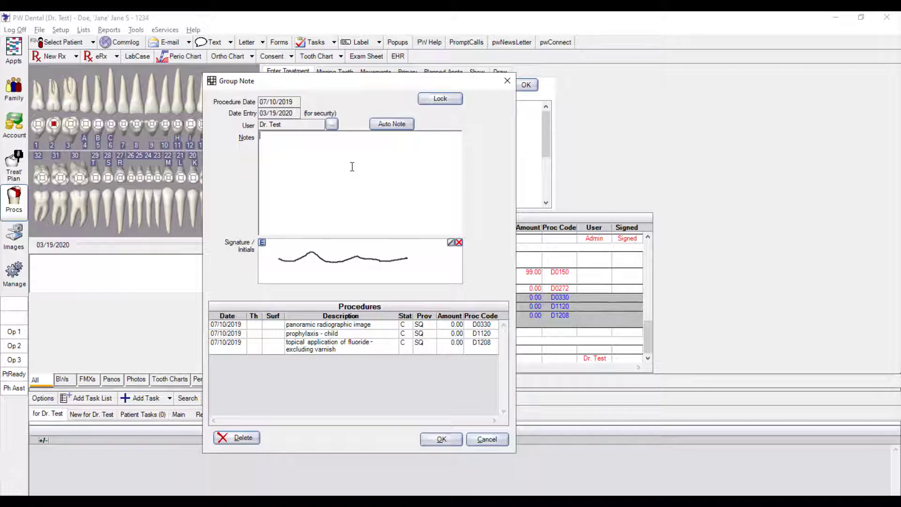
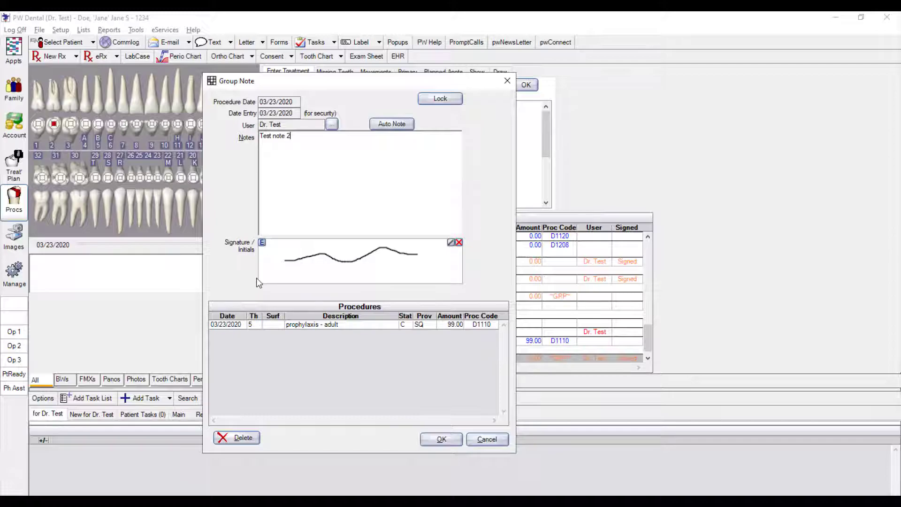
- Replace the text of the 03/23/2020 group note with "Test note" and save it unsigned
left_click_drag(308, 137, 208, 136)
type("Test note")
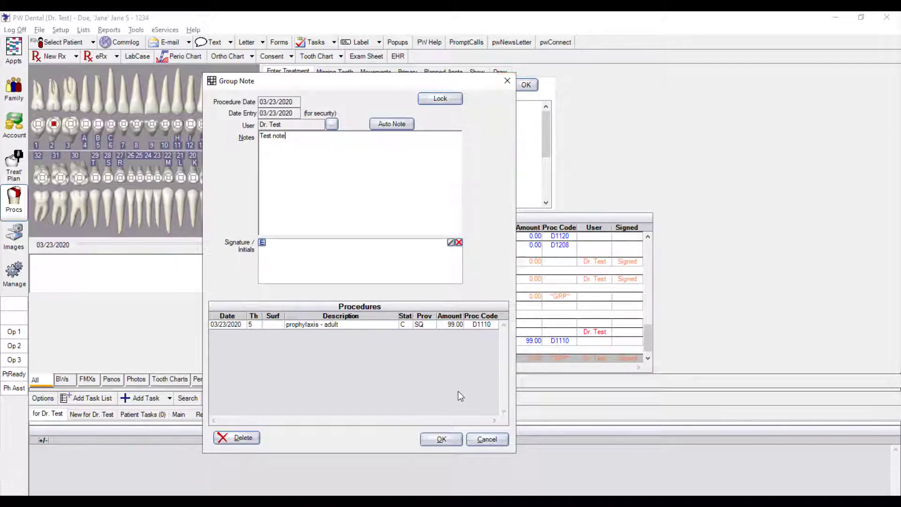
left_click(441, 439)
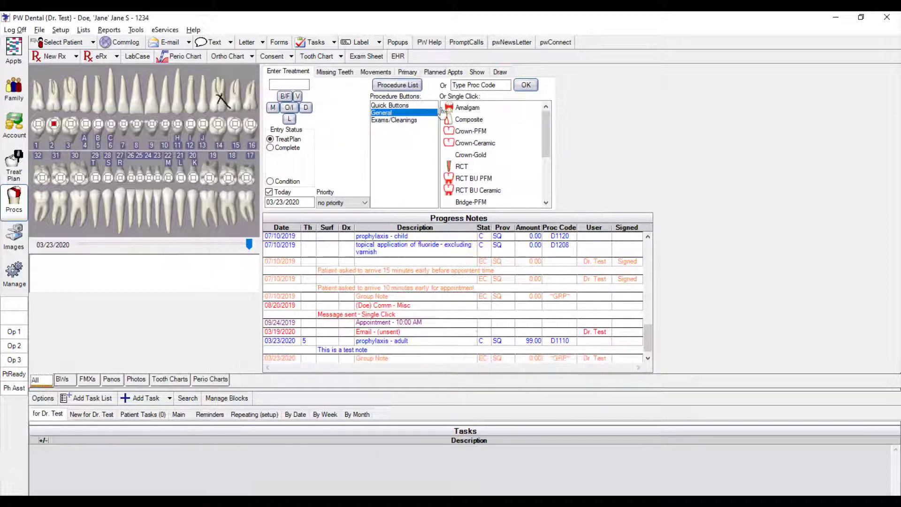
- Turn on the Audit view for the progress notes and examine the edit history of the 03/23/2020 notes
left_click(478, 73)
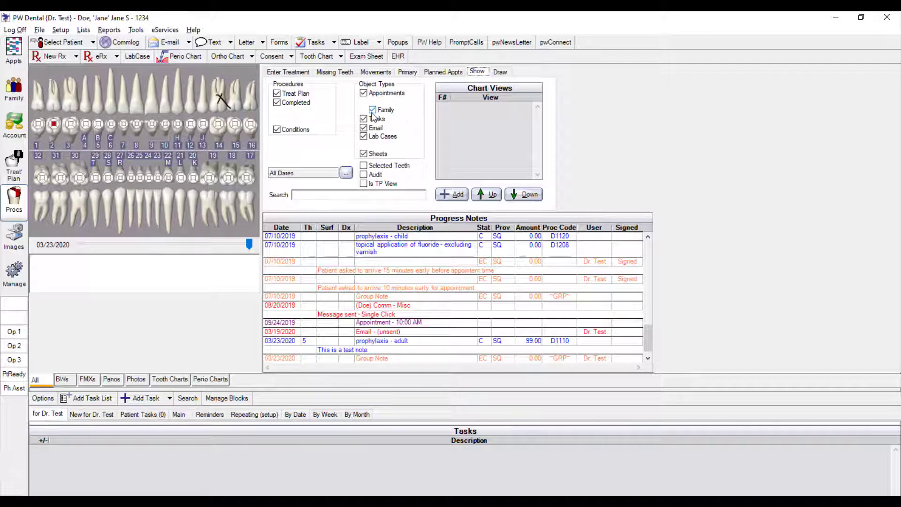
left_click(364, 174)
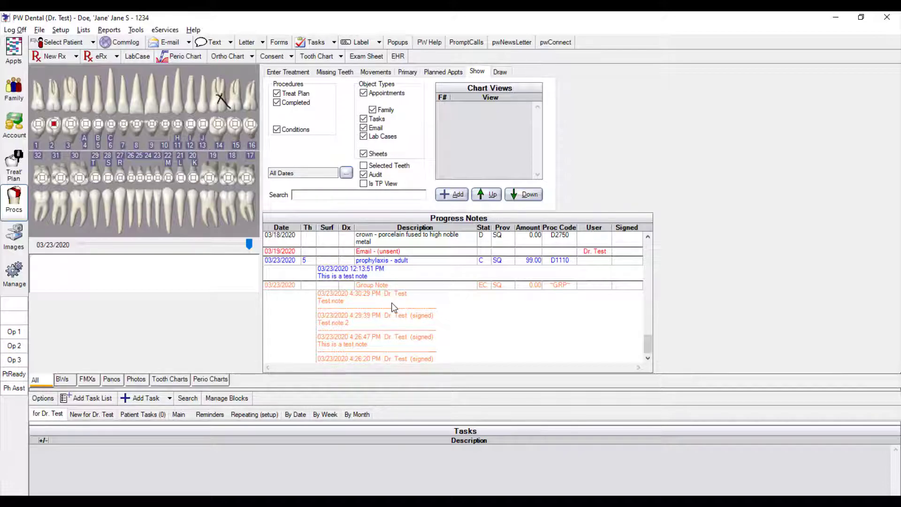
left_click(371, 277)
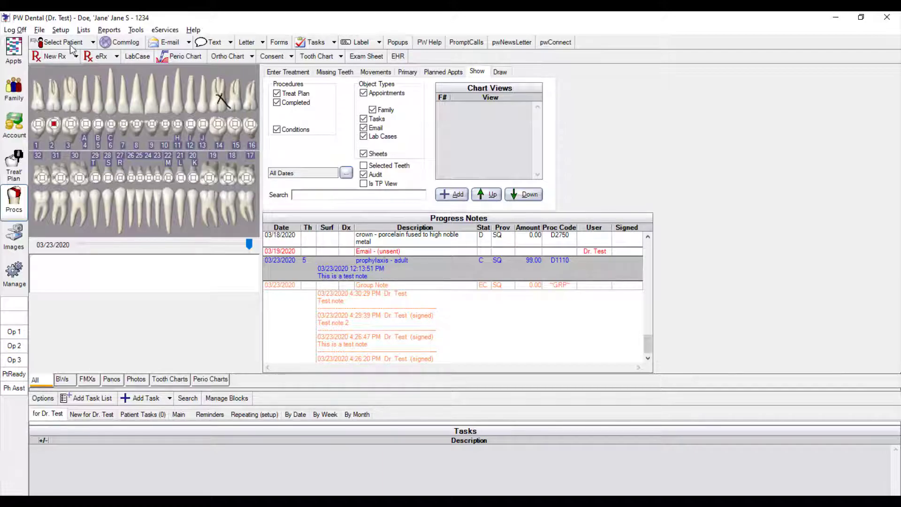
- In the security settings, open the Admin Group's Edit Completed Procedure (full) permission under the Chart Module for editing
left_click(61, 30)
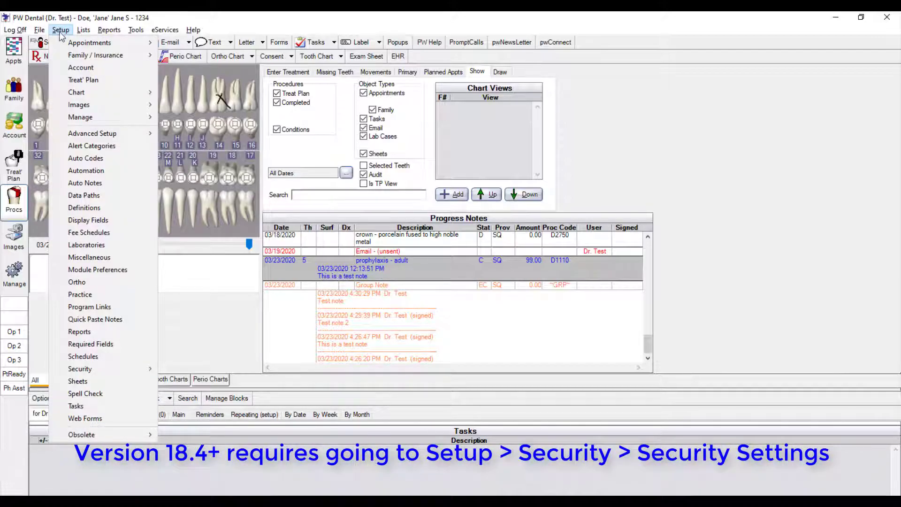
mouse_move(89, 371)
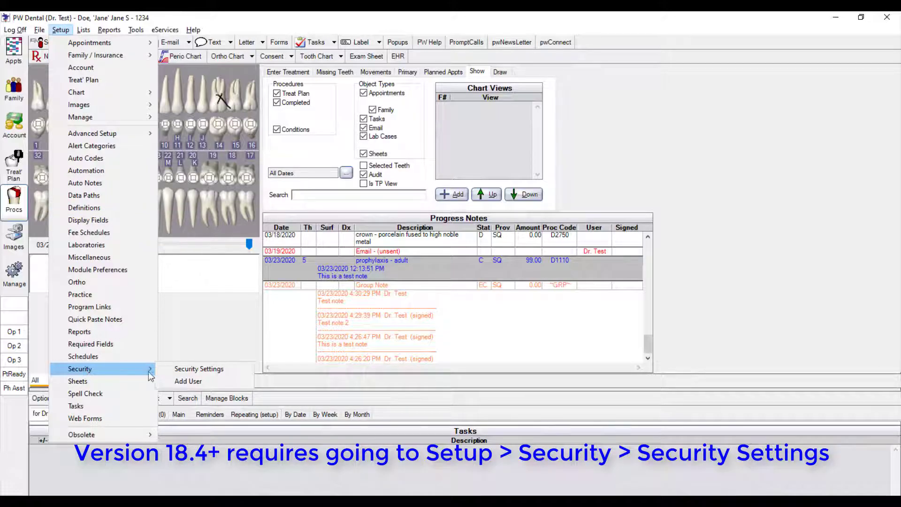
left_click(199, 370)
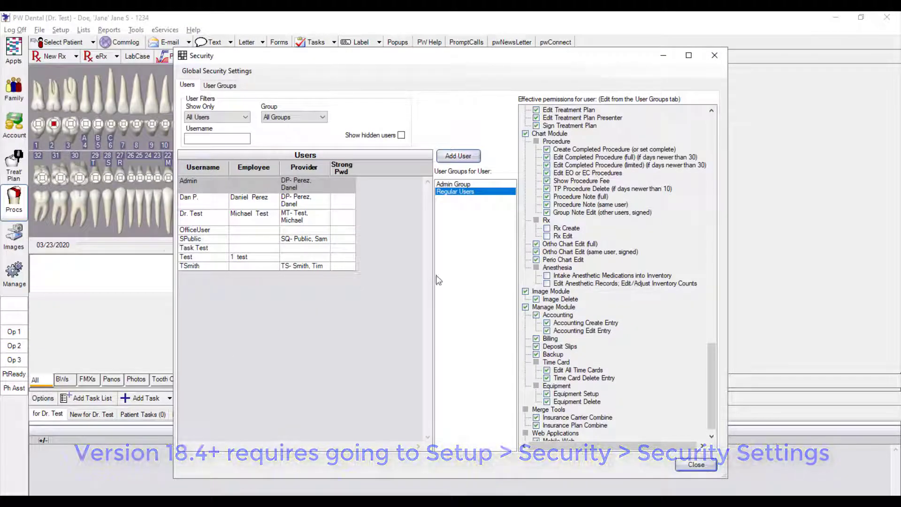
left_click(228, 203)
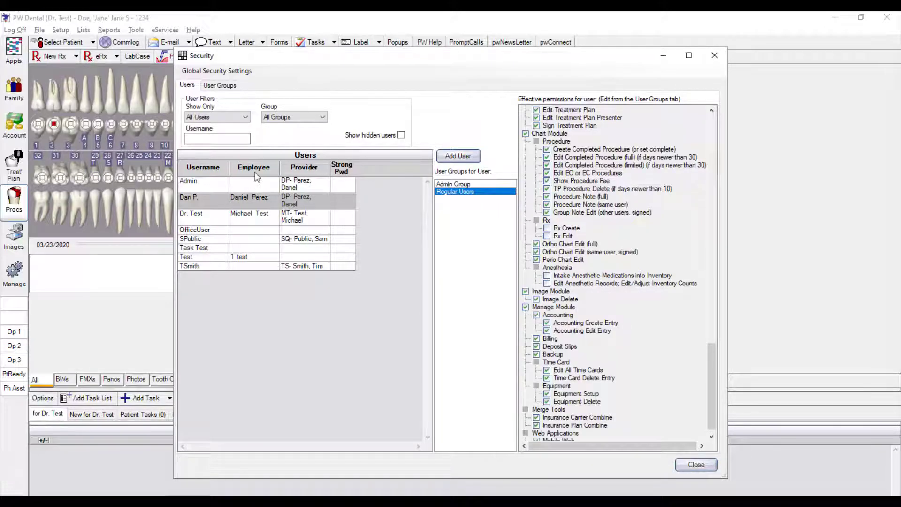
left_click(226, 86)
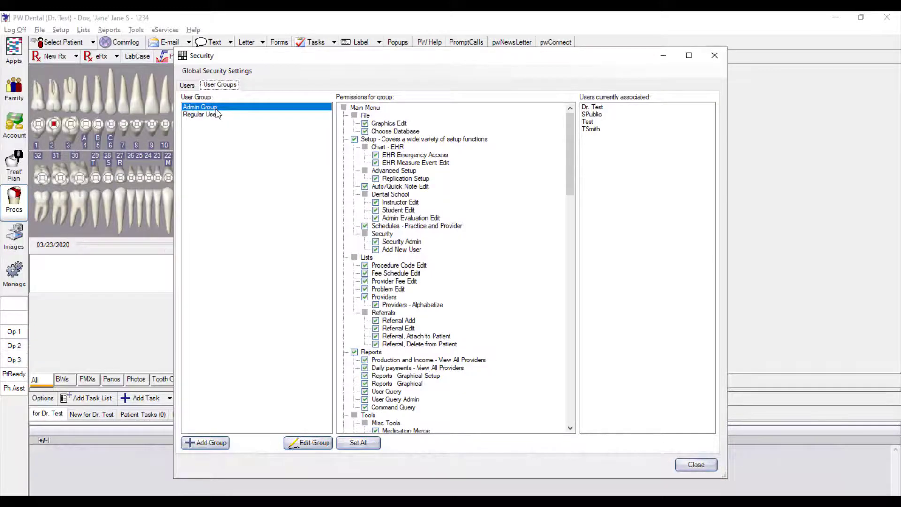
left_click_drag(571, 155, 569, 339)
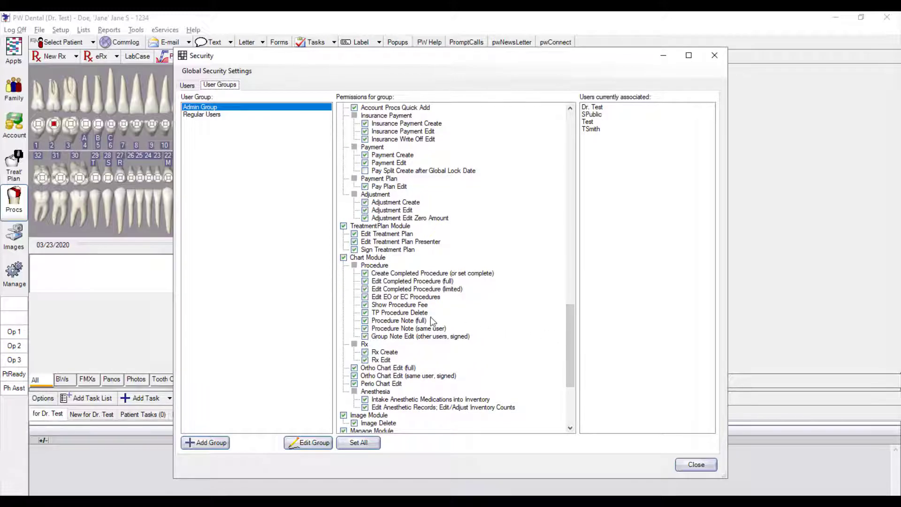
left_click(366, 282)
left_click(366, 282)
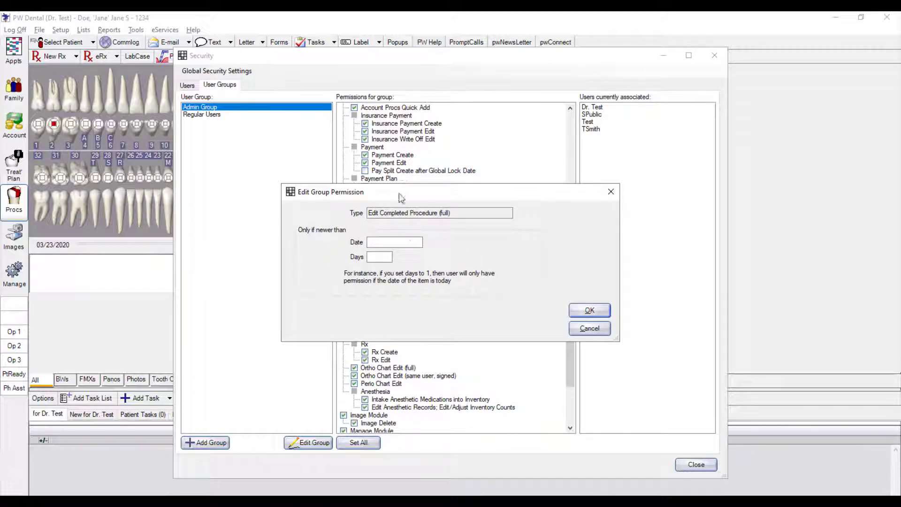
left_click(400, 242)
type("10/20/2020")
key("BackSpace")
key("BackSpace")
key("BackSpace")
key("BackSpace")
key("BackSpace")
key("BackSpace")
key("BackSpace")
key("BackSpace")
key("BackSpace")
key("BackSpace")
- Limit the Admin Group's Edit Completed Procedure (full) permission to items newer than 3 days and close the security settings
left_click(382, 258)
type("3")
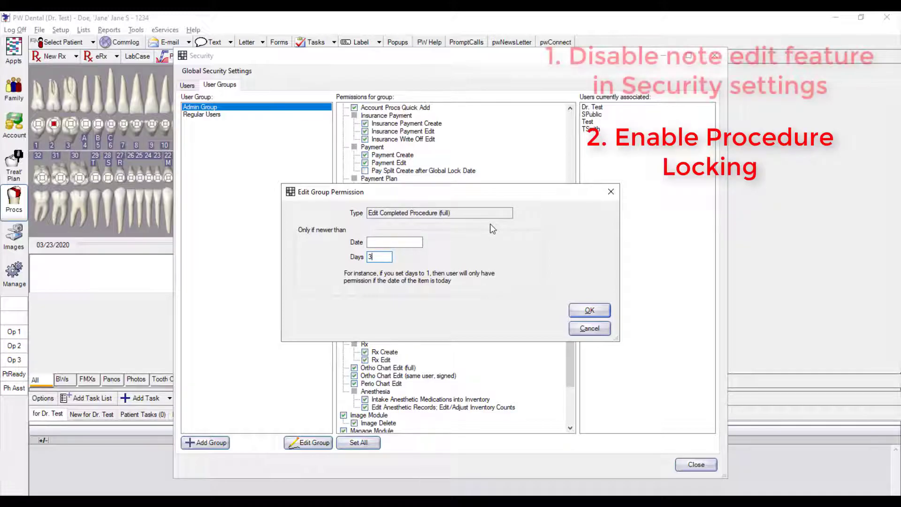
left_click(593, 324)
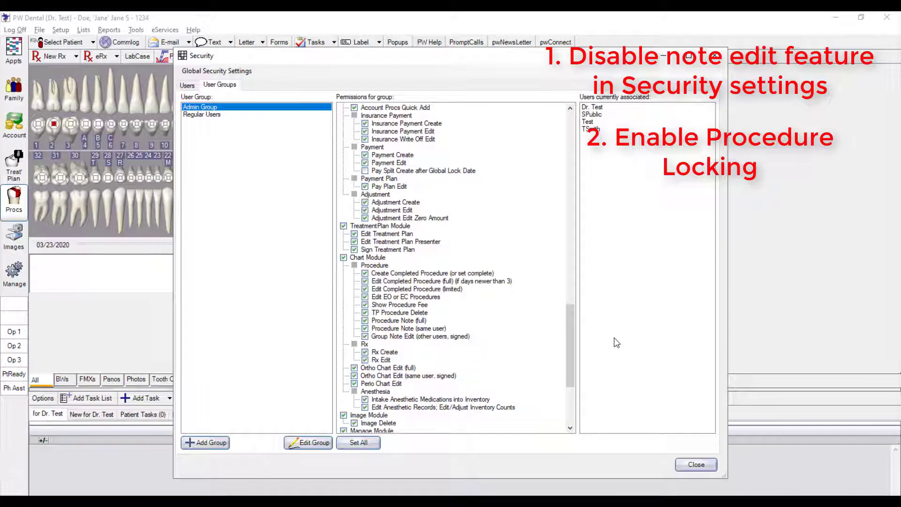
left_click(696, 464)
- In the chart module preferences, turn the procedure locking option off and back on, and save the preferences
left_click(60, 30)
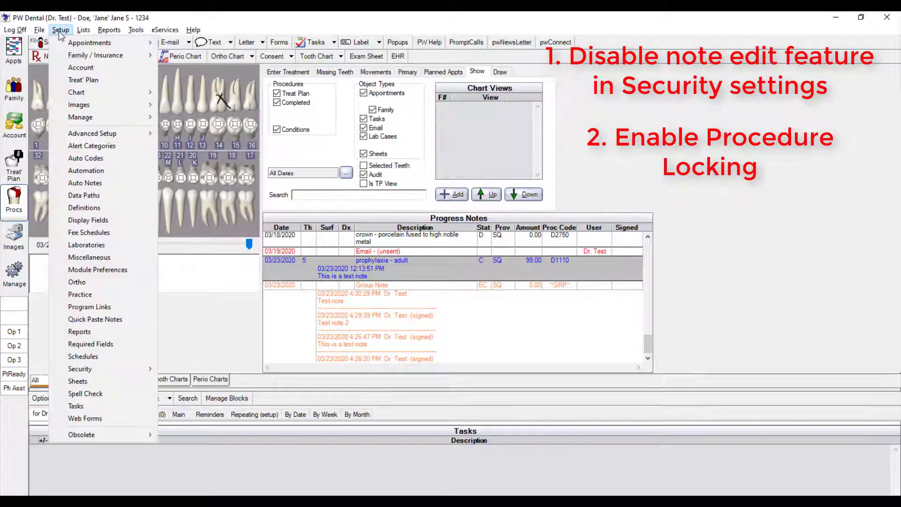
mouse_move(81, 92)
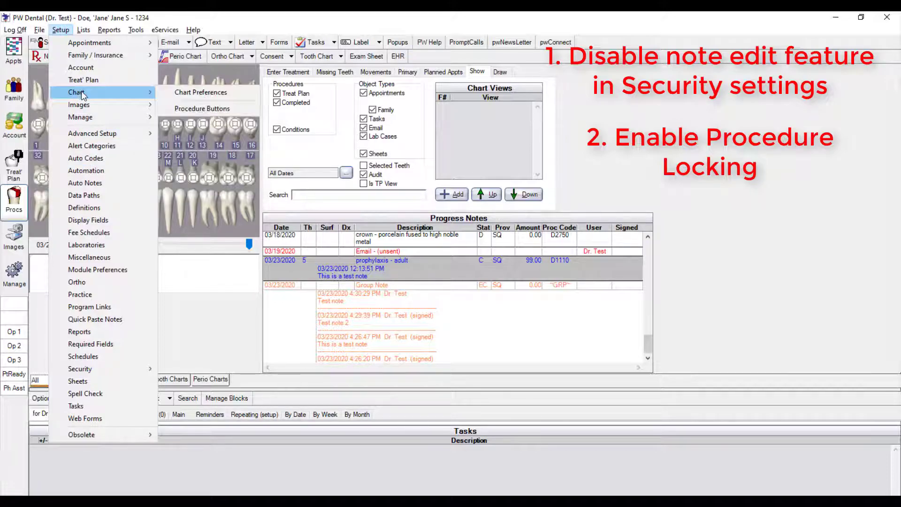
left_click(220, 92)
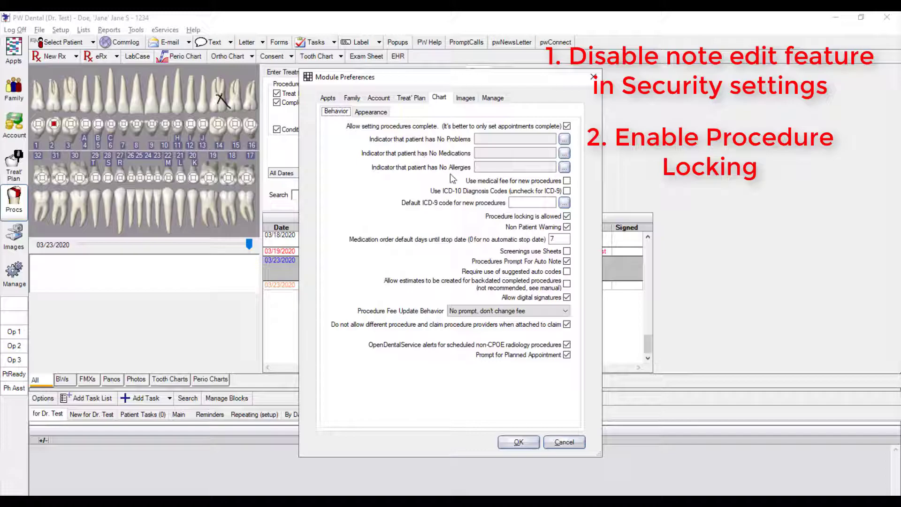
left_click(567, 217)
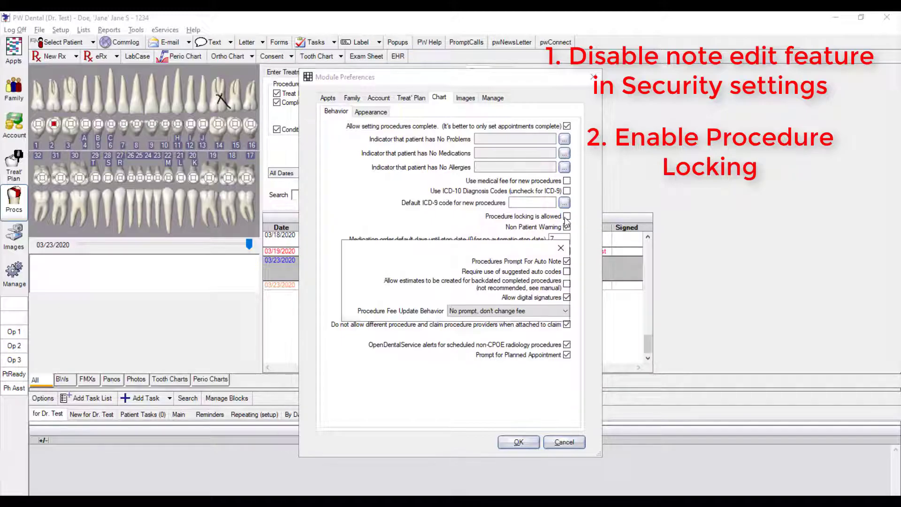
left_click(550, 310)
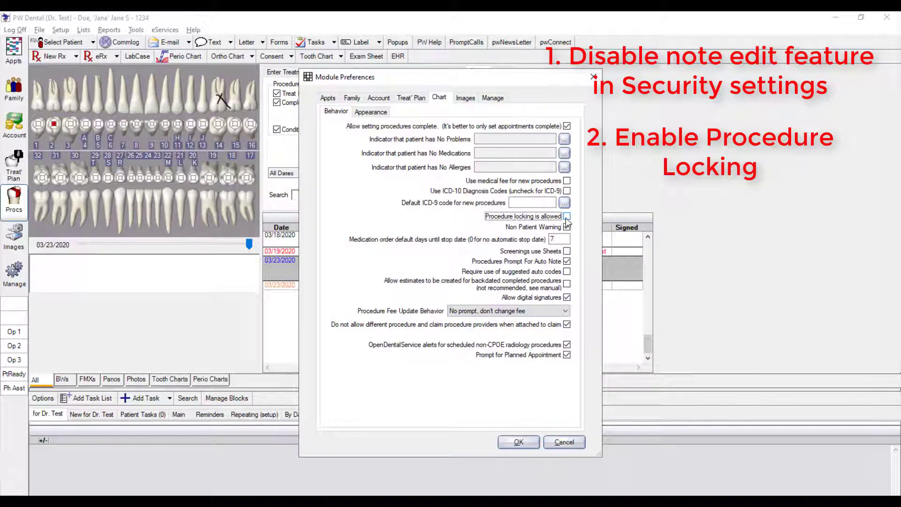
left_click(567, 216)
left_click(505, 347)
left_click(516, 444)
- Turn off the Audit view of the progress notes and open the 03/23/2020 group note for editing
double_click(384, 307)
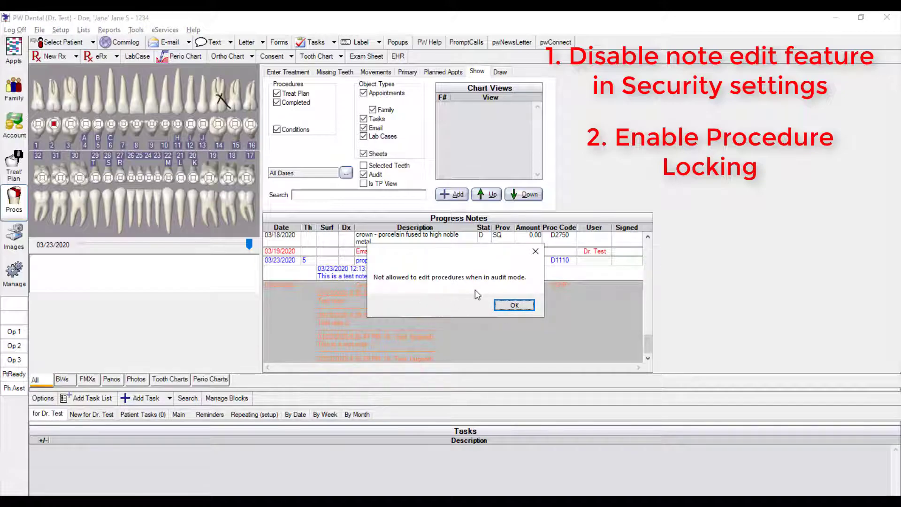
left_click(508, 306)
left_click(373, 176)
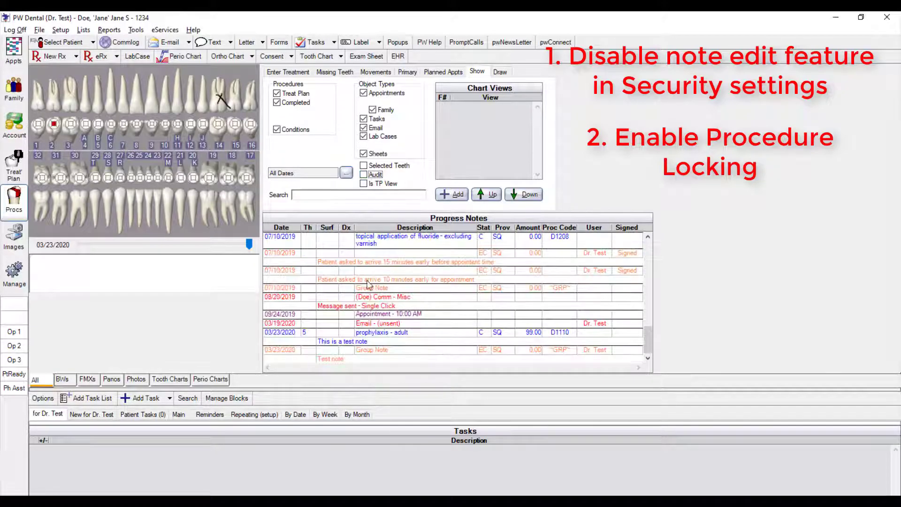
left_click(376, 358)
double_click(373, 354)
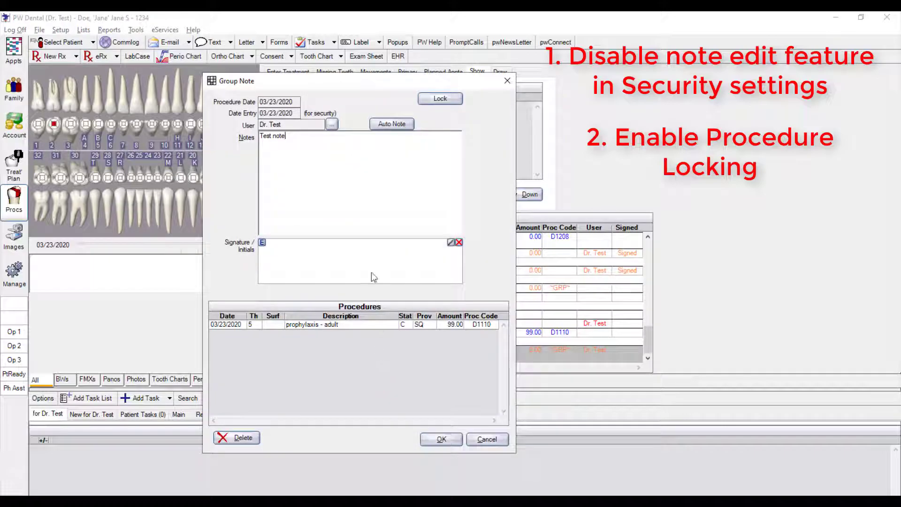